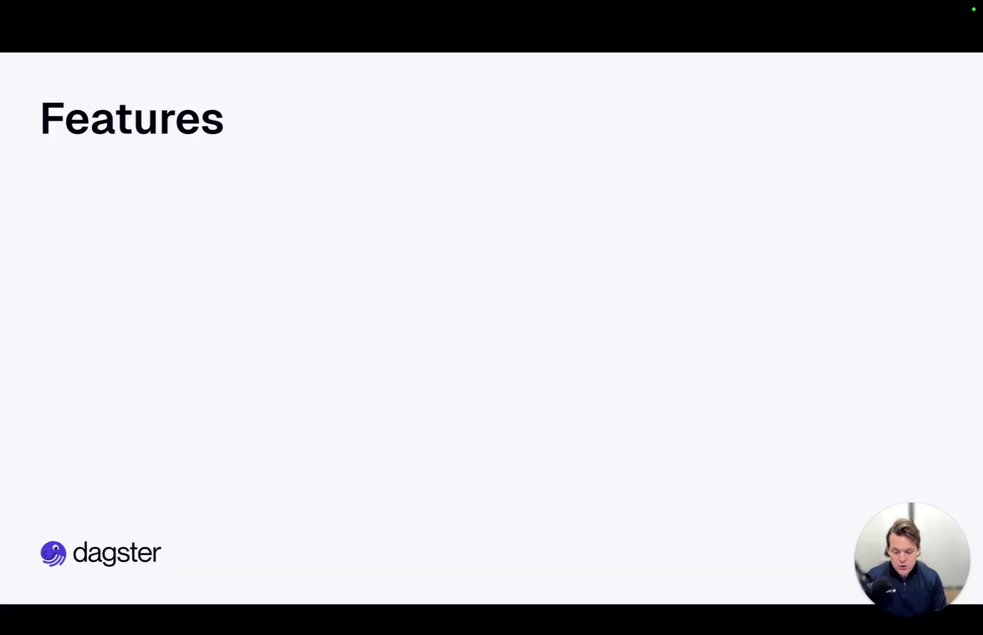
{"action": "key", "text": "Right"}
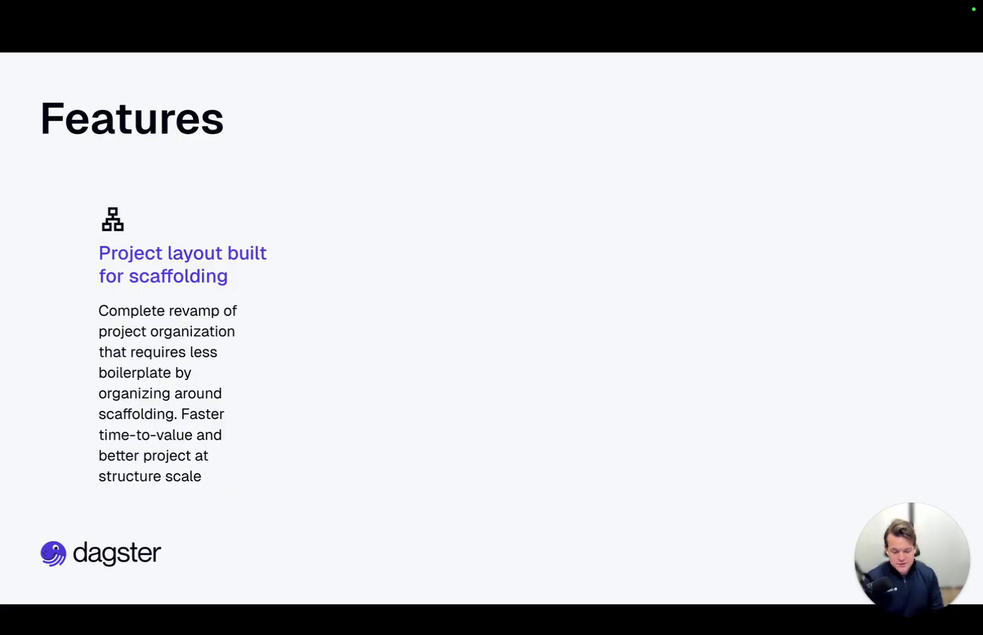
Reveal the Simplified Python Environments and Automatic Definition Loading feature columns
{"action": "key", "text": "Right"}
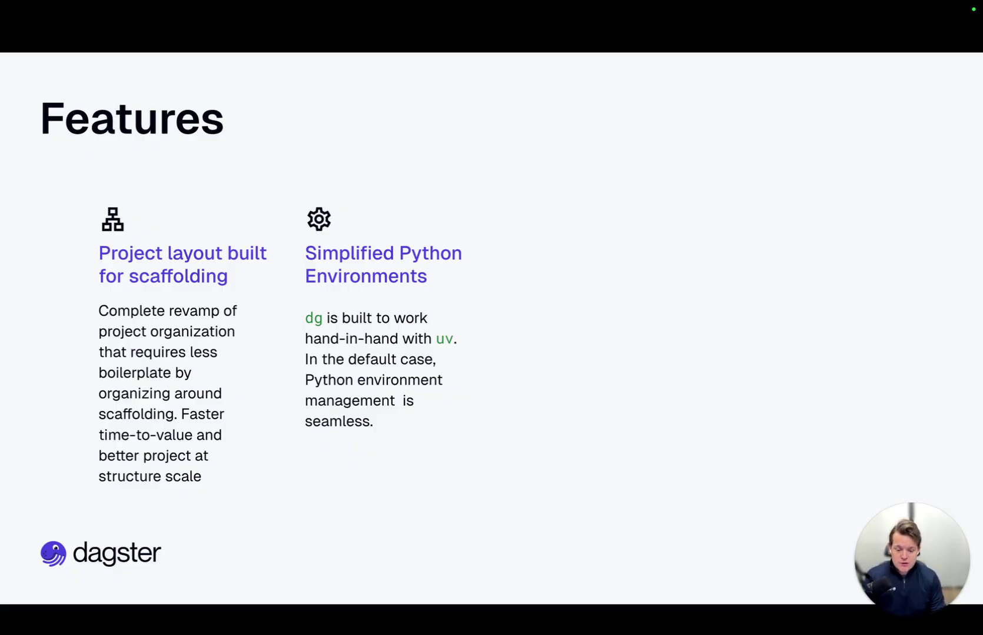
{"action": "key", "text": "Right"}
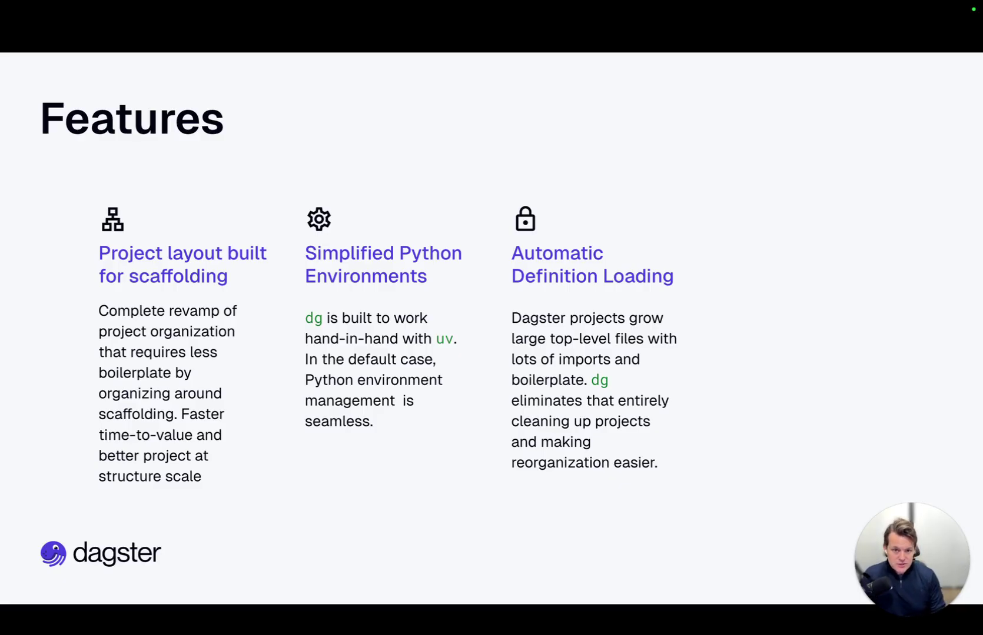
Reveal the fourth feature column, CLI-first local dev loop, on the Features slide
{"action": "key", "text": "Right"}
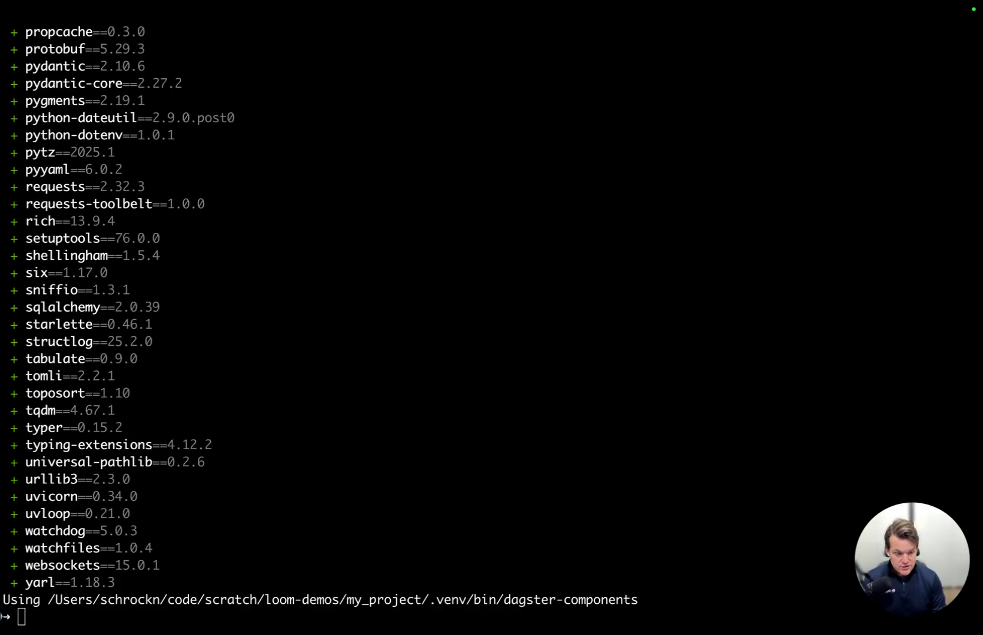
{"action": "type", "text": "cd m"}
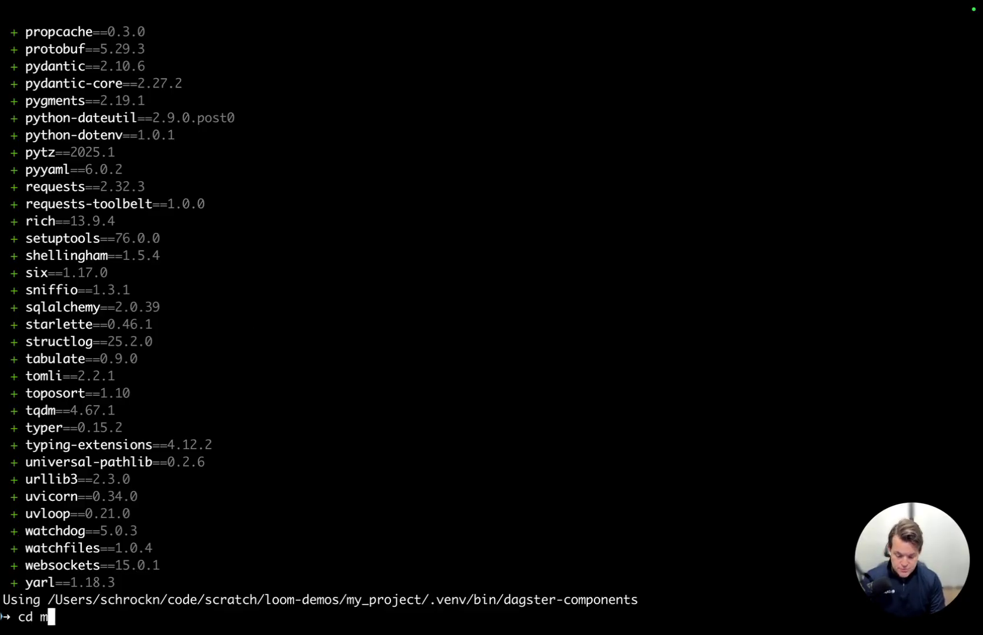
Change into the my_project directory, briefly glancing at the Dagster web UI desktop
{"action": "key", "text": "Tab"}
{"action": "key", "text": "Return"}
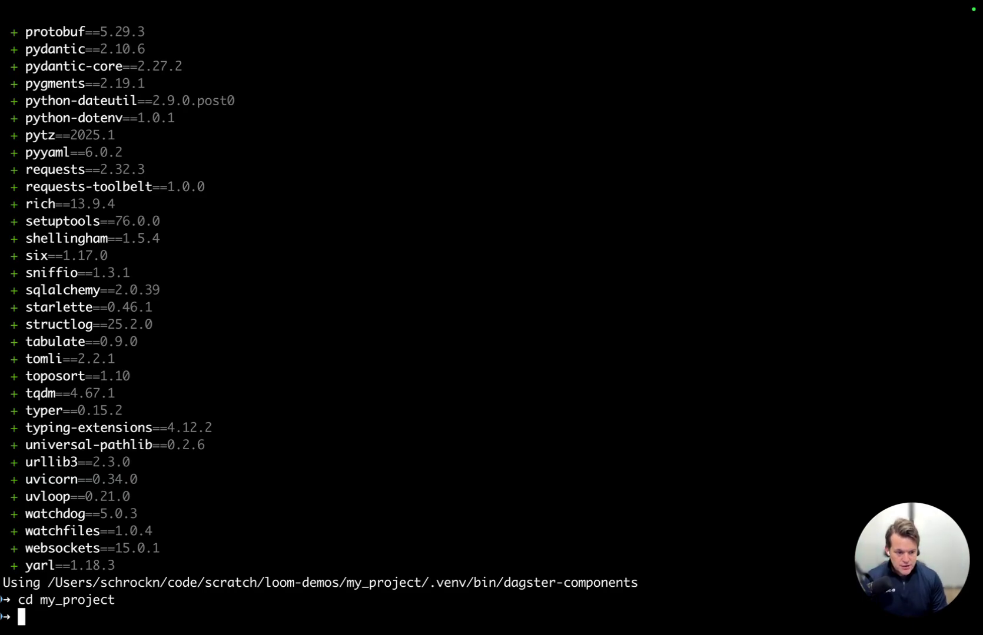
{"action": "key", "text": "ctrl+Left"}
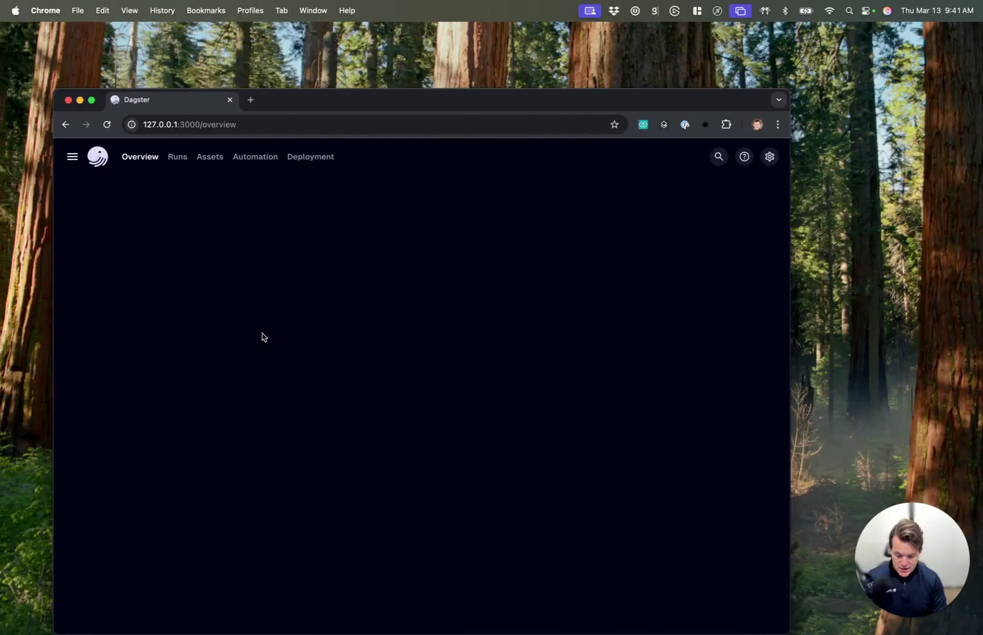
{"action": "key", "text": "ctrl+Right"}
{"action": "key", "text": "ctrl+Right"}
{"action": "type", "text": "co"}
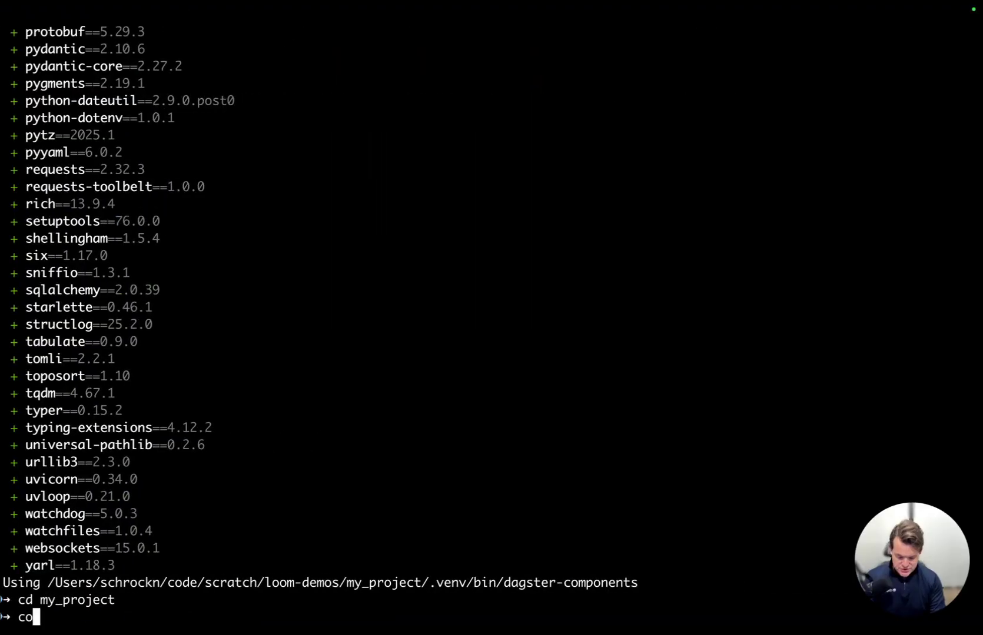
{"action": "type", "text": "de ."}
Open my_project in VS Code with code . and expand the my_project package folder
{"action": "key", "text": "Return"}
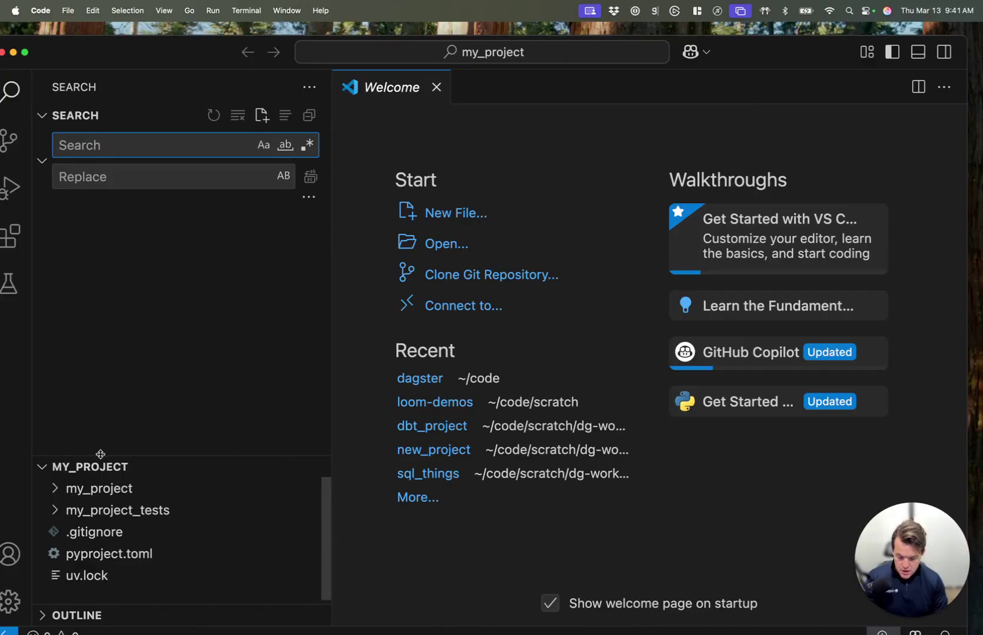
{"action": "left_click_drag", "start_coordinate": [102, 456], "coordinate": [102, 247]}
{"action": "left_click", "coordinate": [98, 279]}
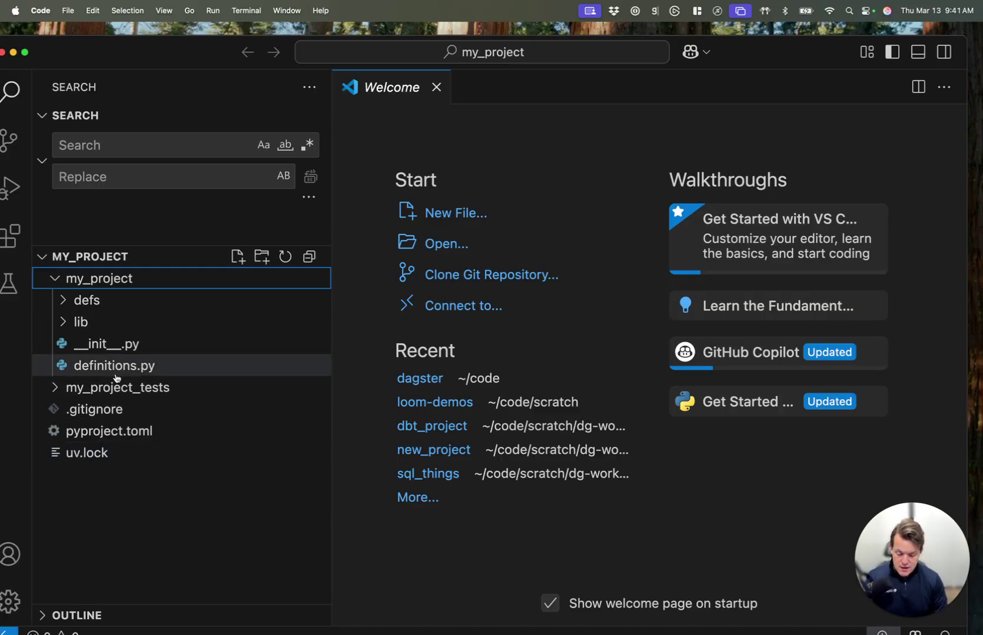
{"action": "key", "text": "super+Tab"}
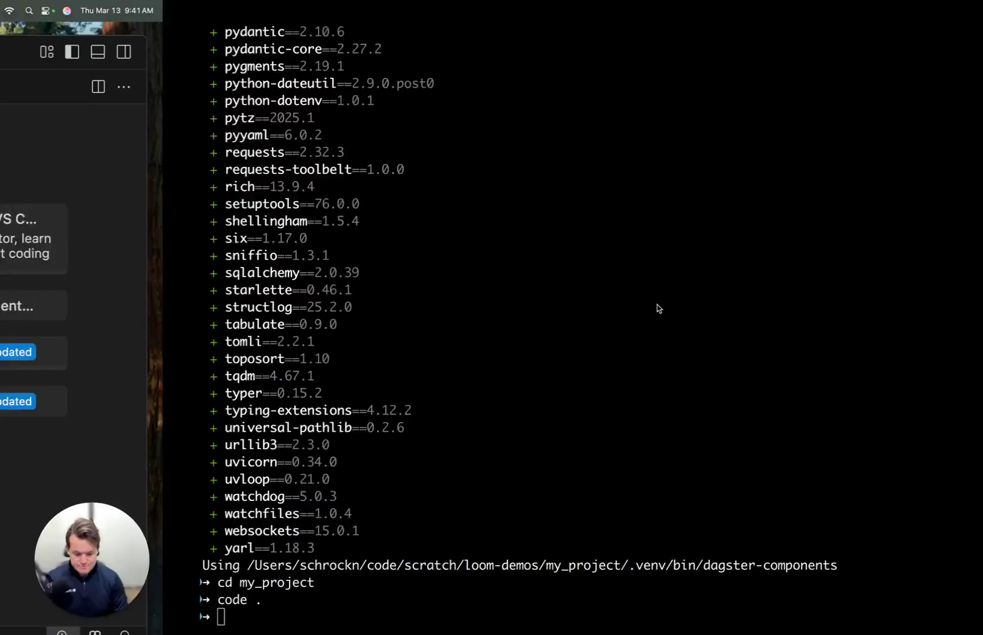
Scaffold defs/assets/my_asset.py with dg scaffold asset and open it in VS Code
{"action": "type", "text": "dg scaffold asset assets/my_asset.py"}
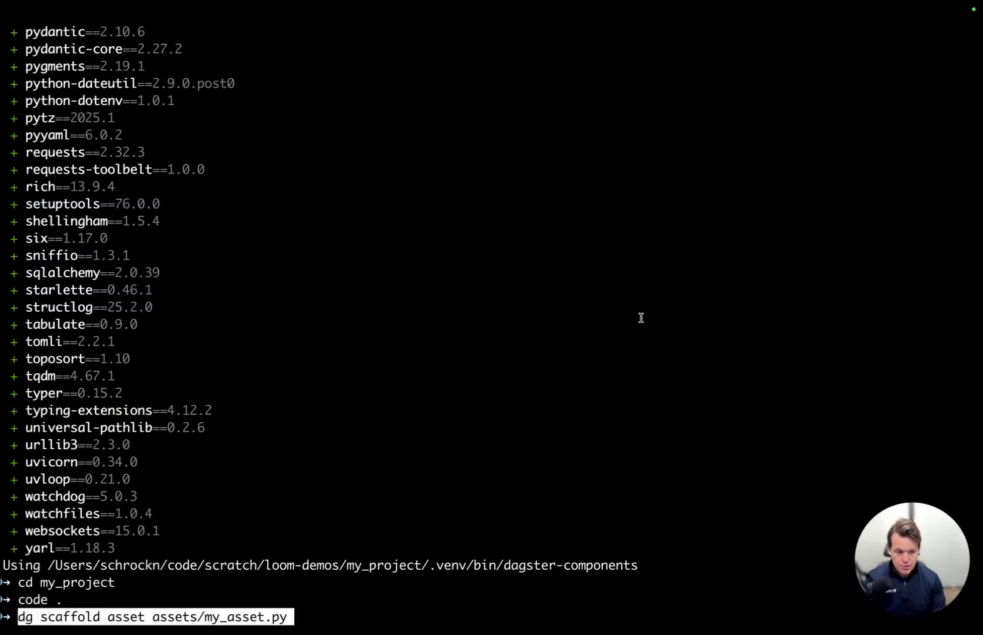
{"action": "key", "text": "Return"}
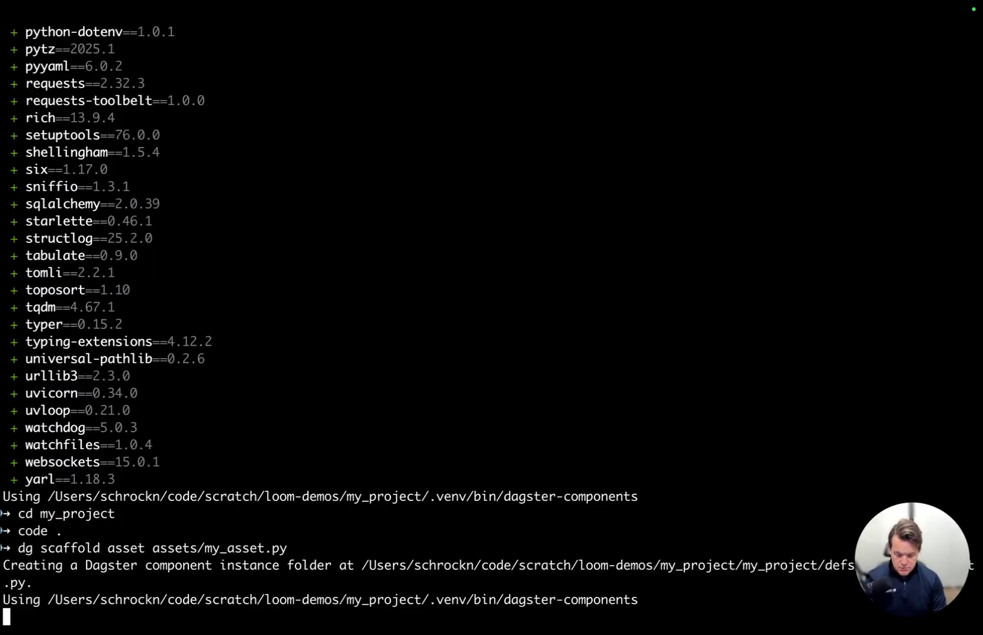
{"action": "key", "text": "super+Tab"}
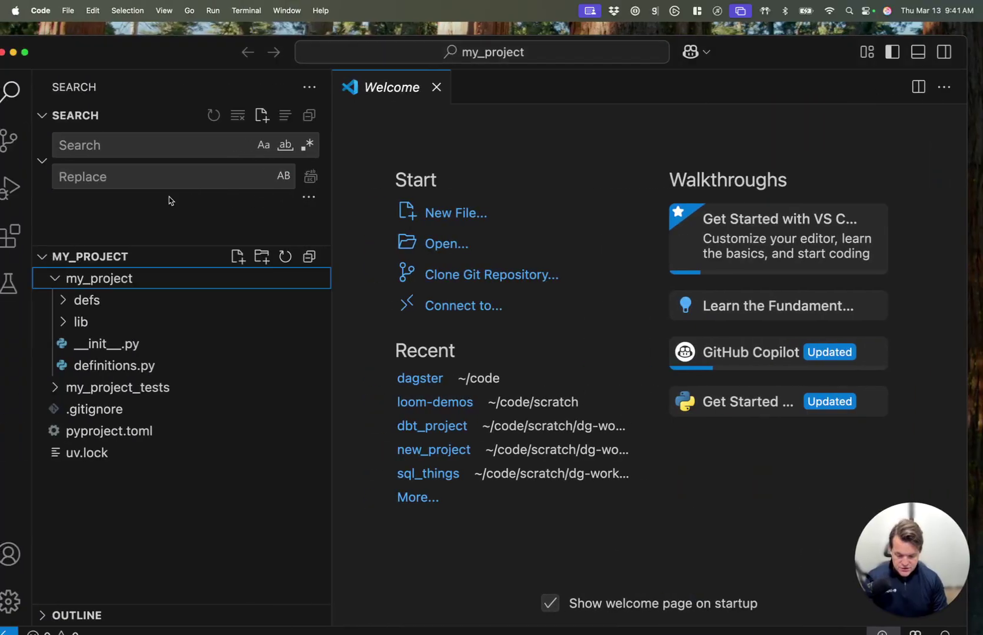
{"action": "left_click", "coordinate": [86, 300]}
{"action": "left_click", "coordinate": [102, 322]}
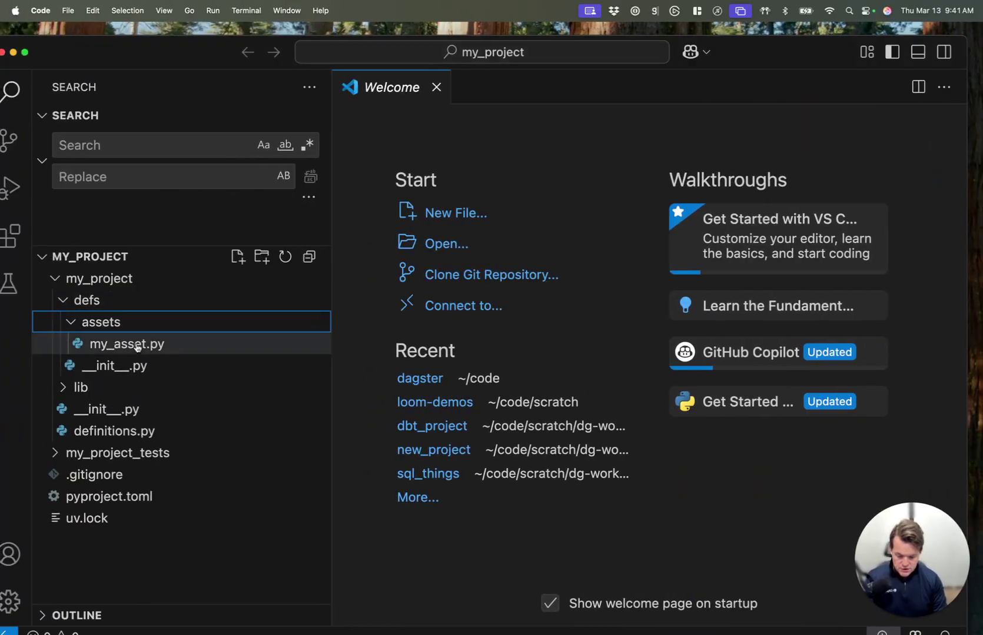
{"action": "left_click", "coordinate": [127, 343]}
Uncomment the five-line stub asset definition in my_asset.py and save it
{"action": "left_click", "coordinate": [588, 234]}
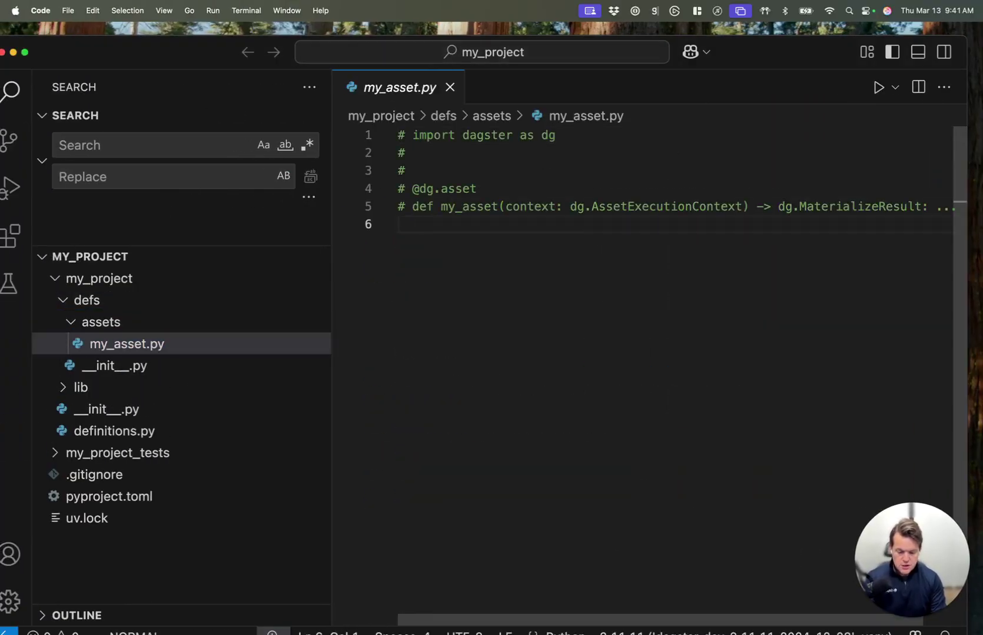
{"action": "key", "text": "k"}
{"action": "key", "text": "k"}
{"action": "key", "text": "k"}
{"action": "key", "text": "shift+v"}
{"action": "key", "text": "j"}
{"action": "key", "text": "j"}
{"action": "key", "text": "j"}
{"action": "key", "text": "super+slash"}
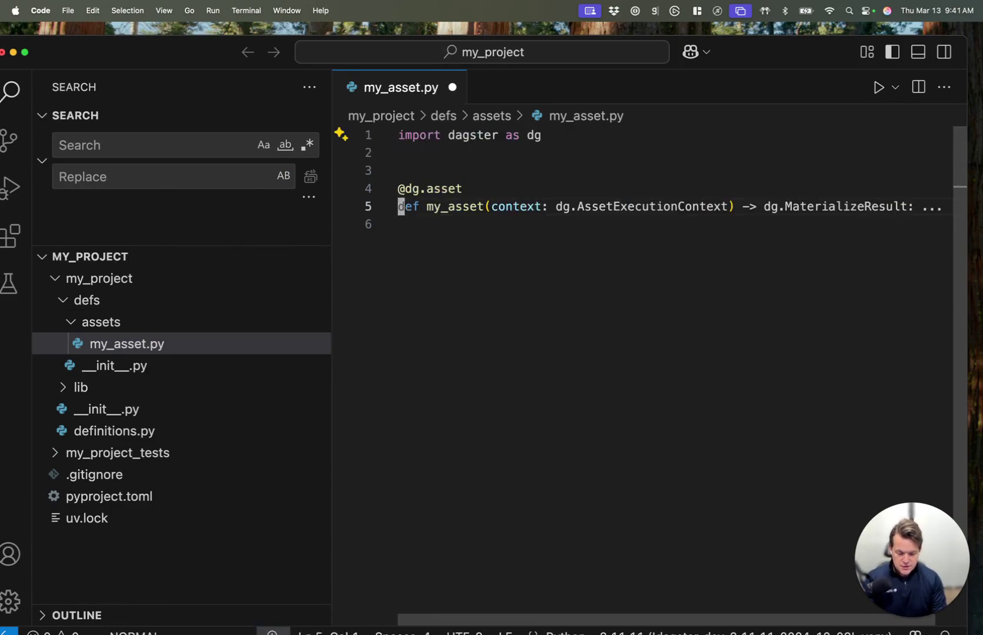
{"action": "key", "text": "Escape"}
{"action": "type", "text": ":w"}
{"action": "key", "text": "Return"}
{"action": "key", "text": "k"}
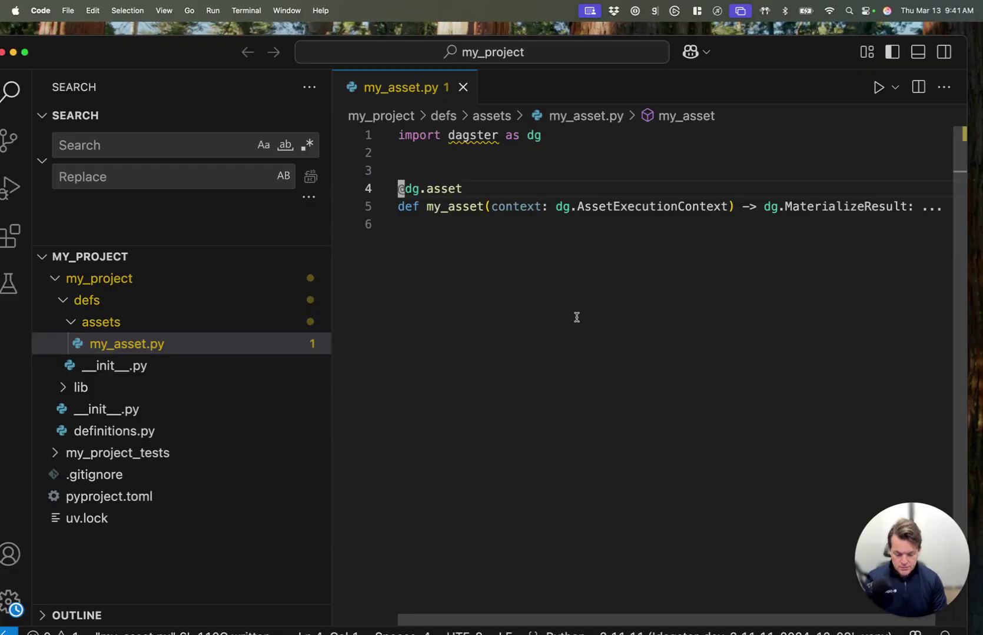
{"action": "key", "text": "super+Tab"}
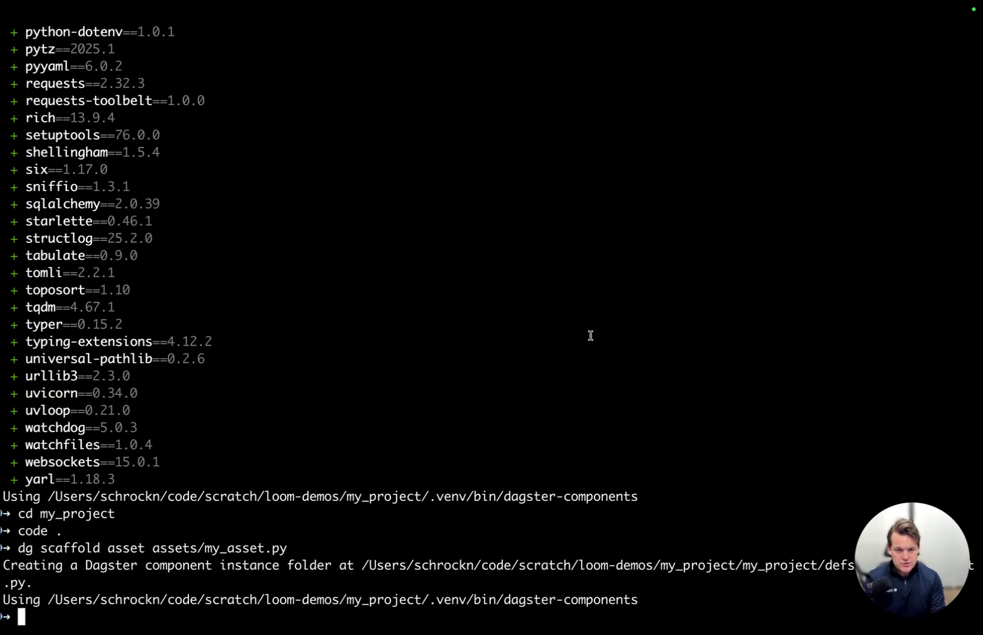
{"action": "type", "text": "dg l"}
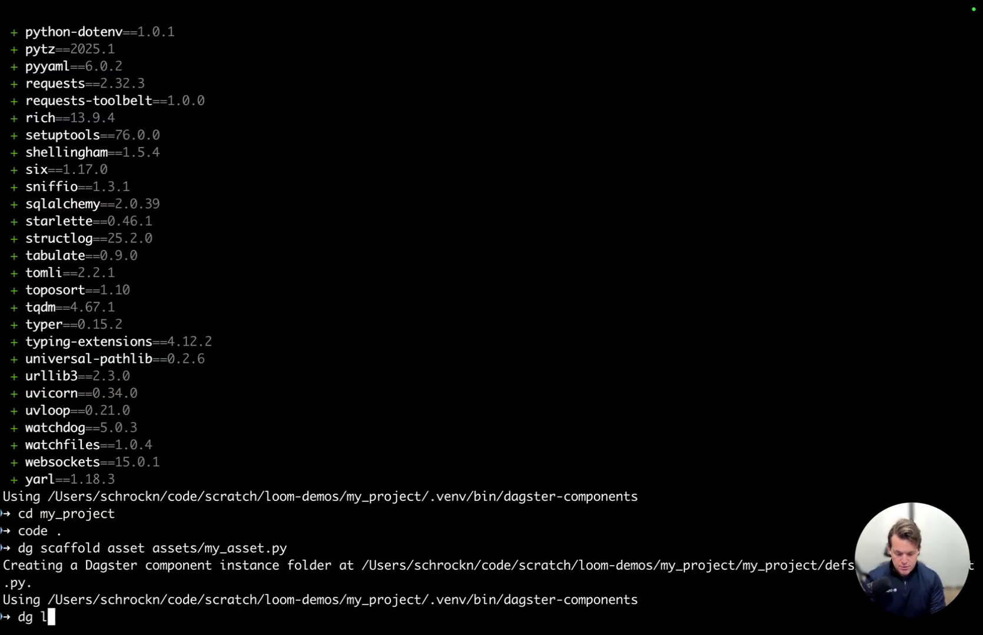
{"action": "type", "text": "ist defs"}
Run dg list defs to show my_asset in the default group
{"action": "key", "text": "Return"}
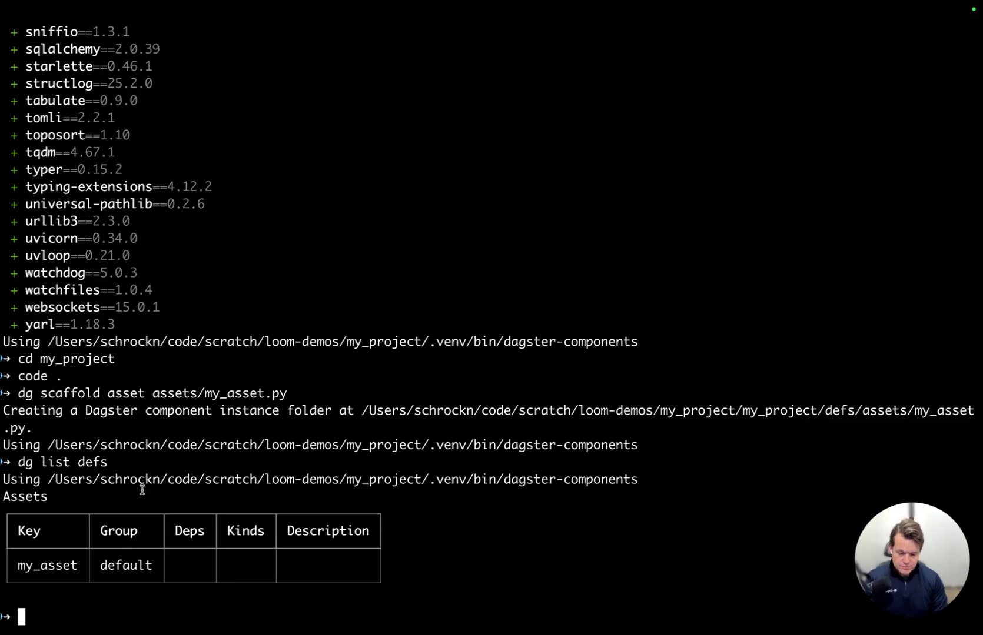
{"action": "key", "text": "super+Tab"}
{"action": "left_click", "coordinate": [461, 188]}
{"action": "type", "text": "("}
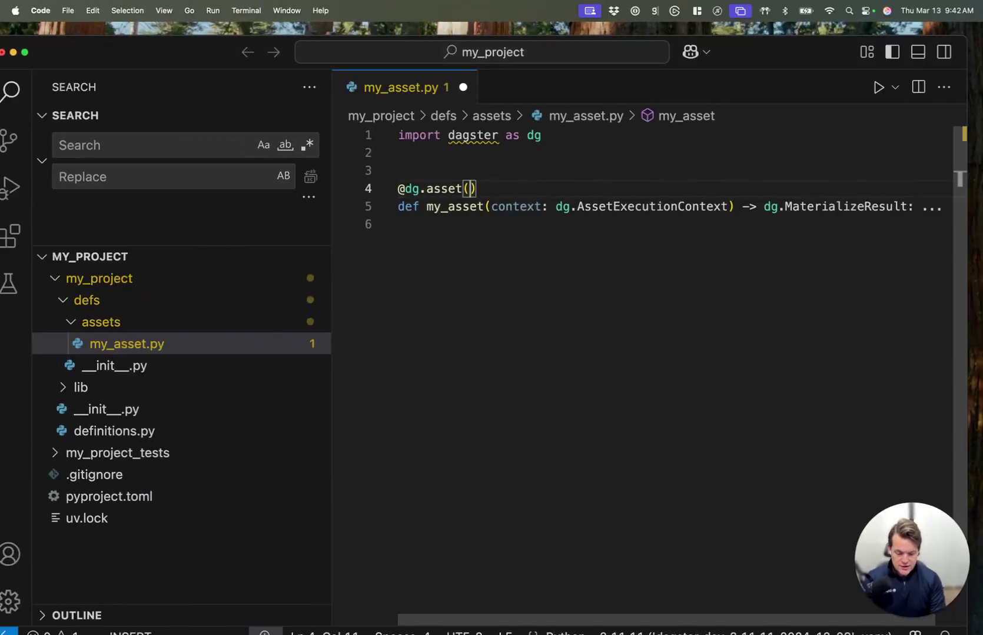
{"action": "type", "text": "description=\""}
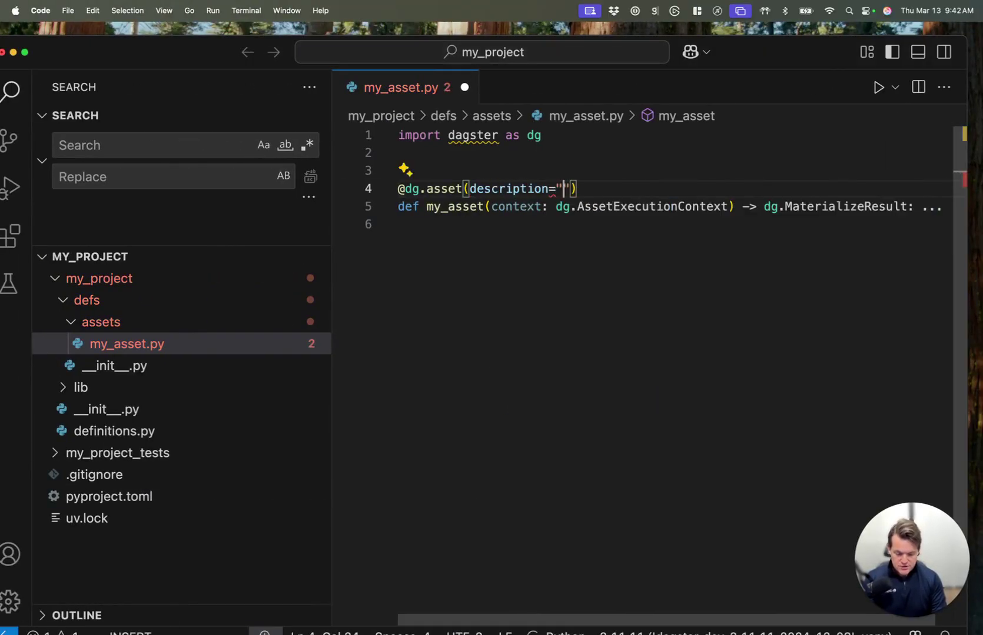
{"action": "type", "text": "lskjdflksjdfl"}
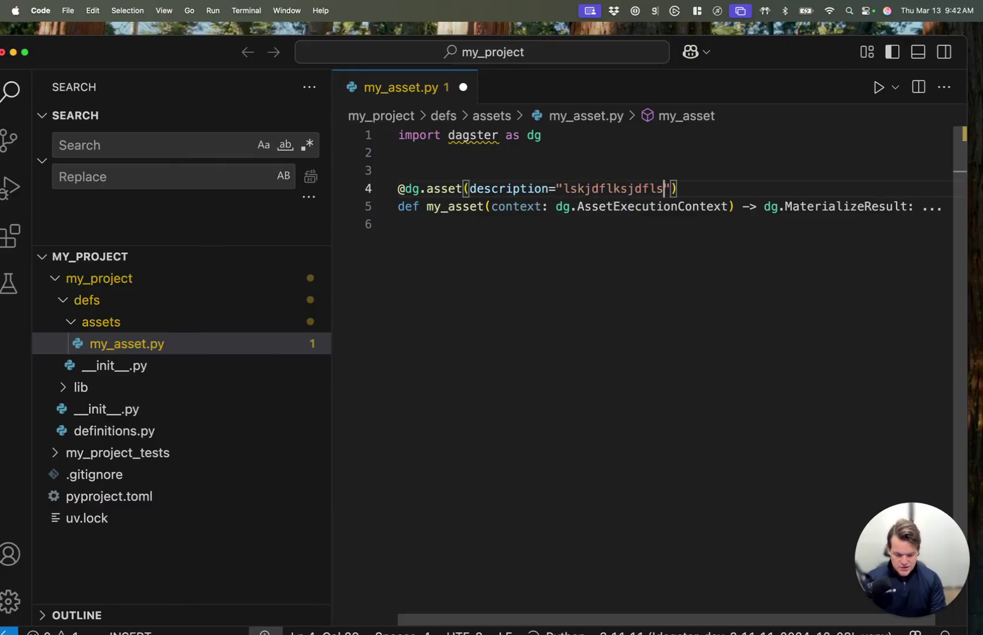
{"action": "type", "text": "s"}
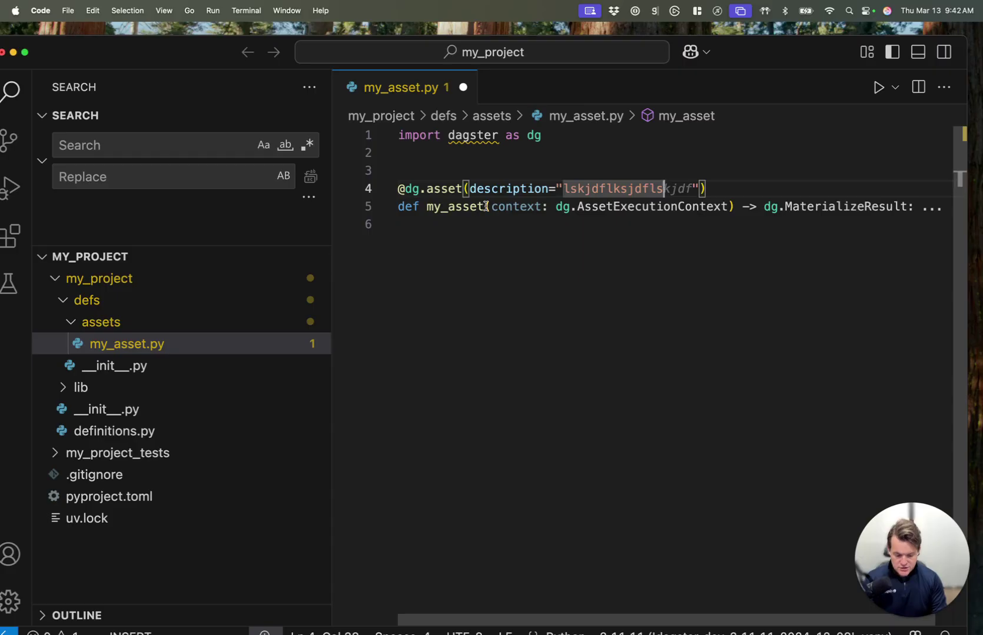
{"action": "key", "text": "Escape"}
{"action": "type", "text": "vi\""}
{"action": "type", "text": "d"}
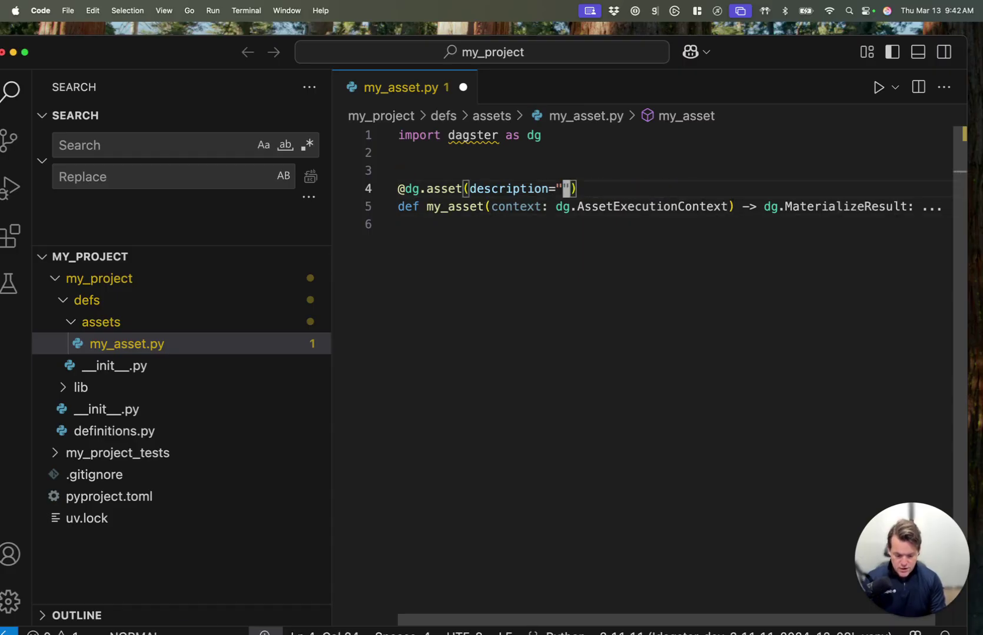
{"action": "type", "text": "bciwdwn"}
{"action": "key", "text": "BackSpace"}
{"action": "key", "text": "BackSpace"}
{"action": "key", "text": "BackSpace"}
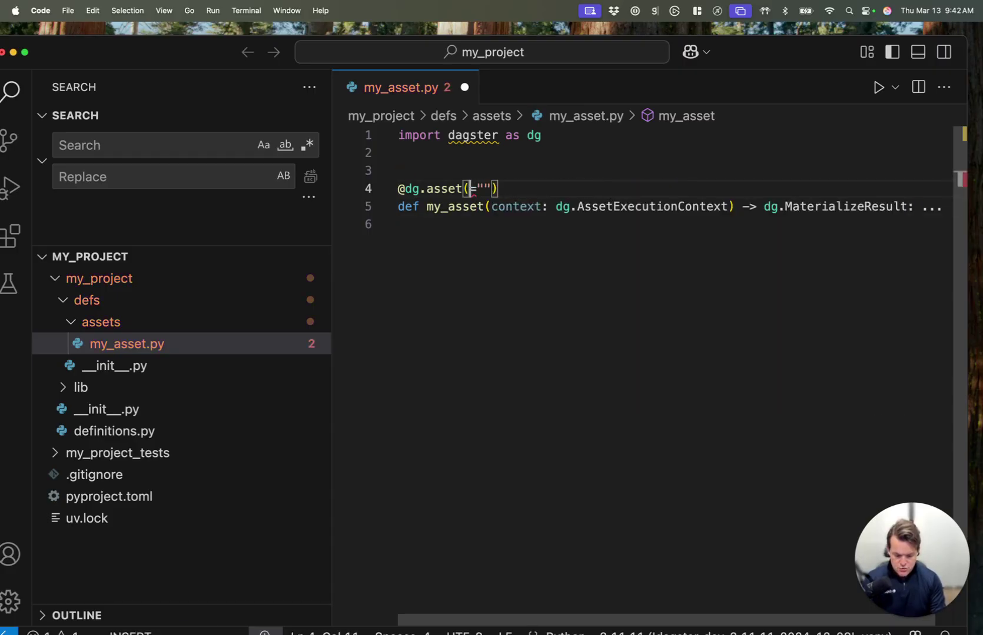
{"action": "type", "text": "name"}
{"action": "key", "text": "Escape"}
{"action": "type", "text": "f\"a"}
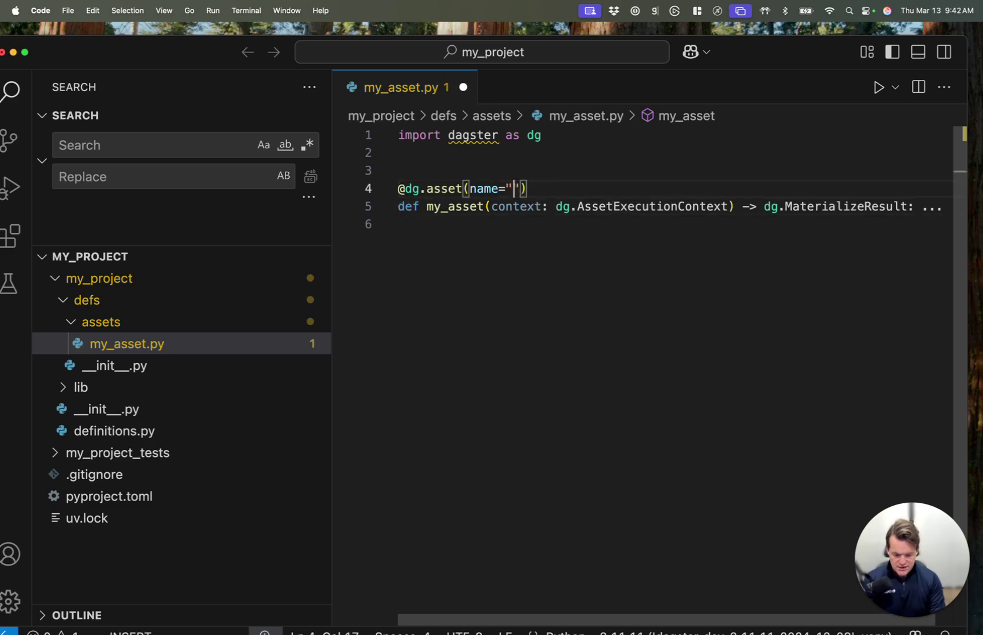
{"action": "type", "text": "kjsdkfjdk&*@$^@*#^"}
{"action": "key", "text": "Escape"}
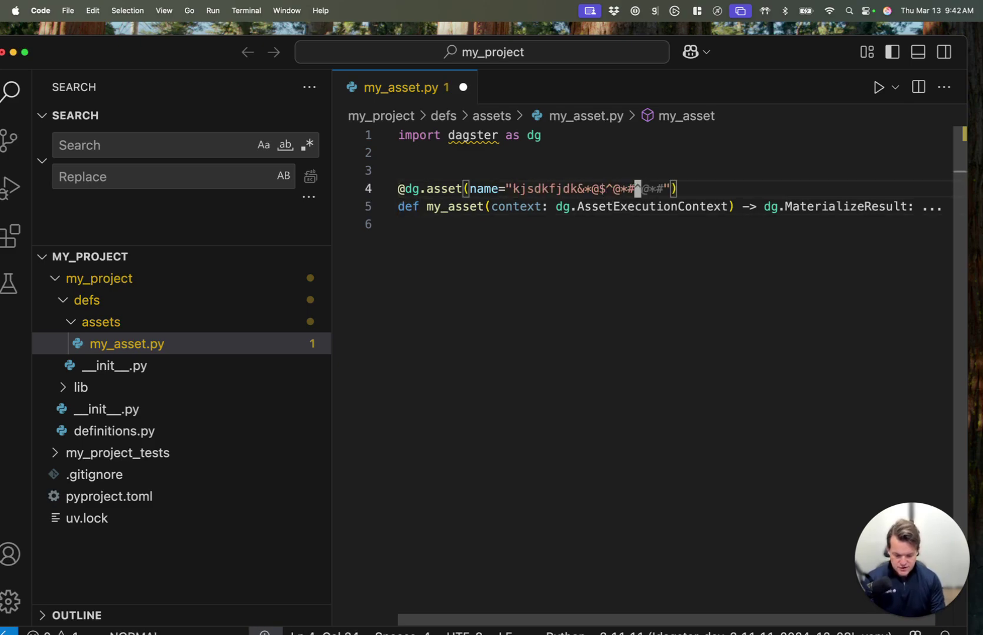
{"action": "key", "text": "k"}
{"action": "key", "text": "k"}
{"action": "key", "text": "super+Tab"}
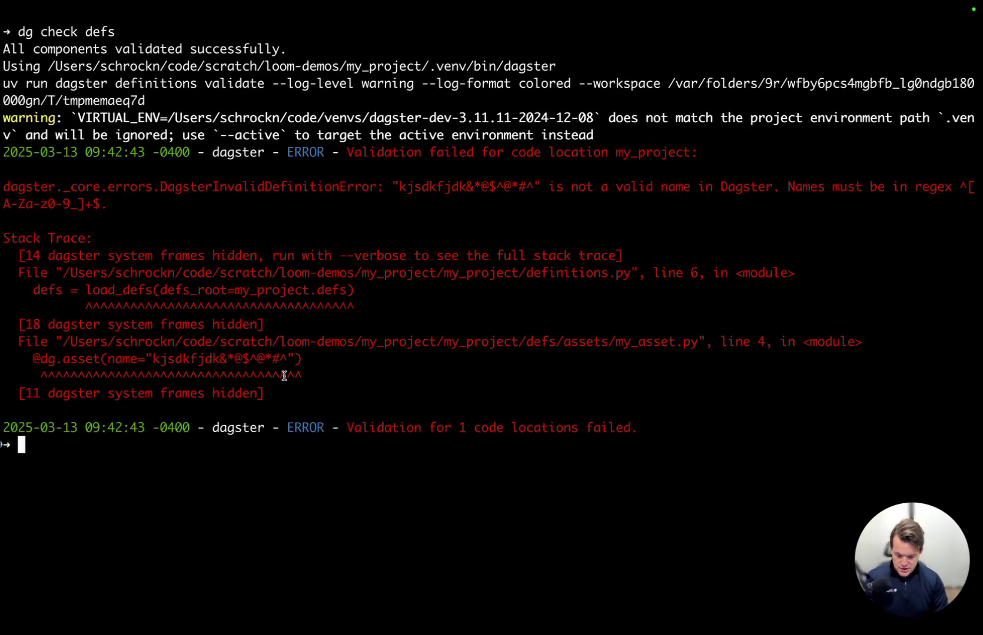
Highlight the DagsterInvalidDefinitionError message, then rerun dg check defs without --verbose
{"action": "left_click_drag", "start_coordinate": [301, 376], "coordinate": [31, 359]}
{"action": "left_click", "coordinate": [254, 431]}
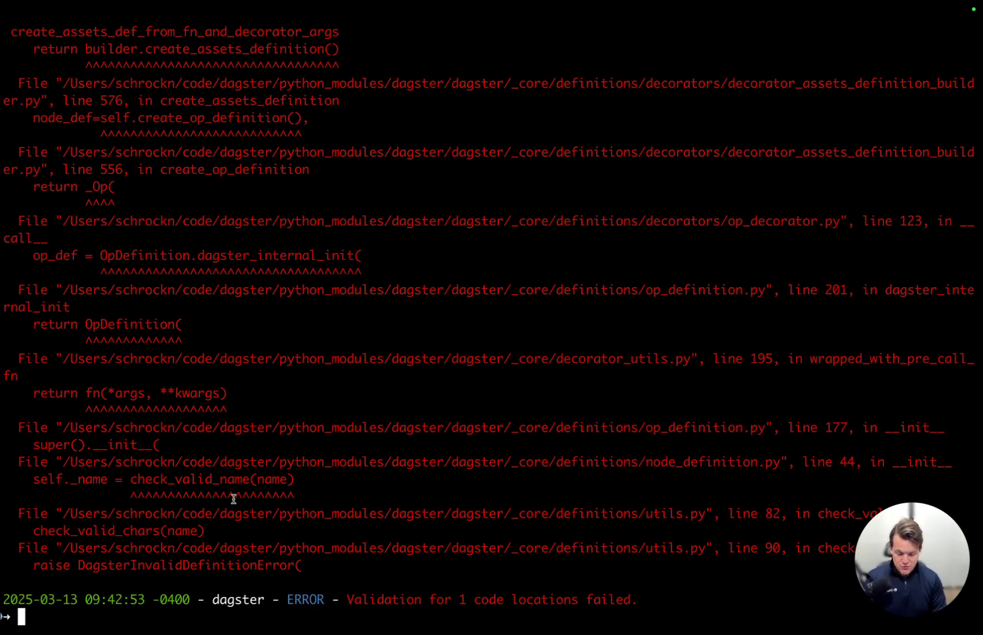
{"action": "scroll", "coordinate": [233, 499], "scroll_direction": "up", "scroll_amount": 10}
{"action": "scroll", "coordinate": [234, 499], "scroll_direction": "up", "scroll_amount": 5}
{"action": "scroll", "coordinate": [233, 500], "scroll_direction": "down", "scroll_amount": 4}
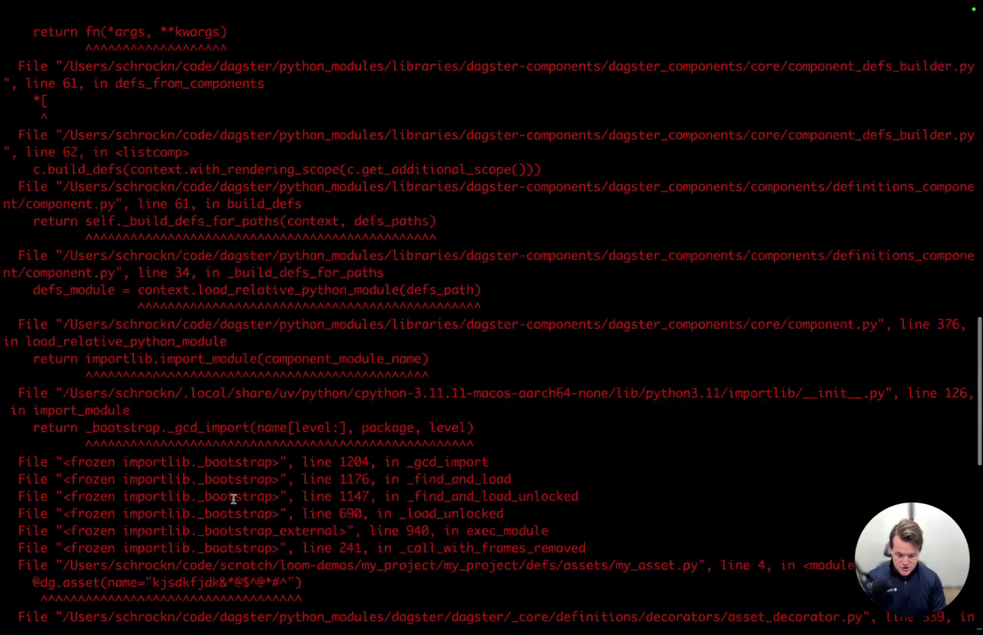
{"action": "scroll", "coordinate": [234, 499], "scroll_direction": "up", "scroll_amount": 5}
{"action": "scroll", "coordinate": [234, 500], "scroll_direction": "up", "scroll_amount": 3}
{"action": "scroll", "coordinate": [233, 499], "scroll_direction": "up", "scroll_amount": 3}
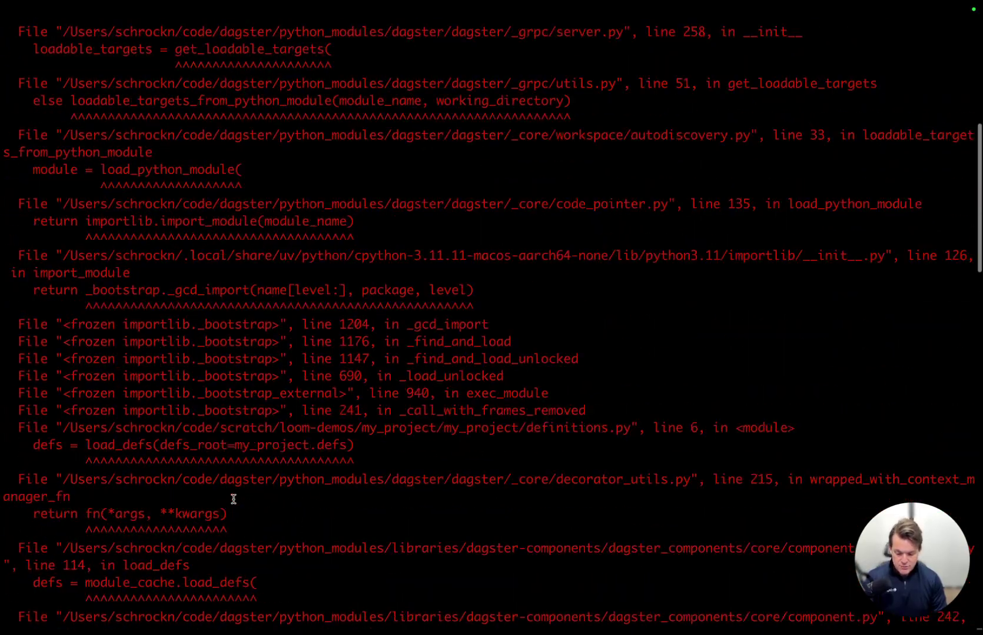
{"action": "scroll", "coordinate": [234, 500], "scroll_direction": "up", "scroll_amount": 3}
{"action": "scroll", "coordinate": [234, 500], "scroll_direction": "up", "scroll_amount": 8}
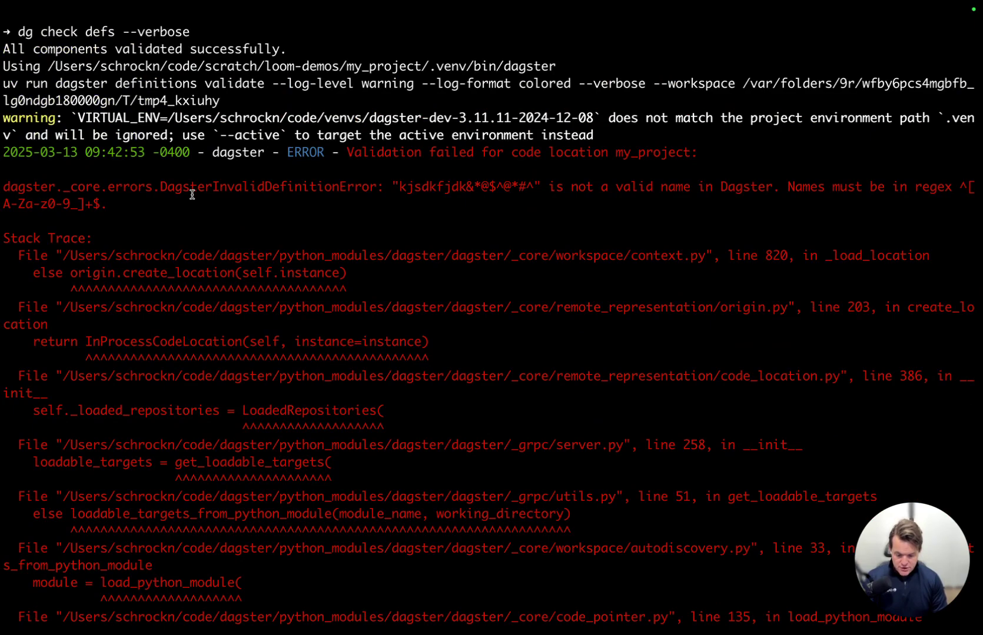
{"action": "left_click_drag", "start_coordinate": [192, 199], "coordinate": [1, 187]}
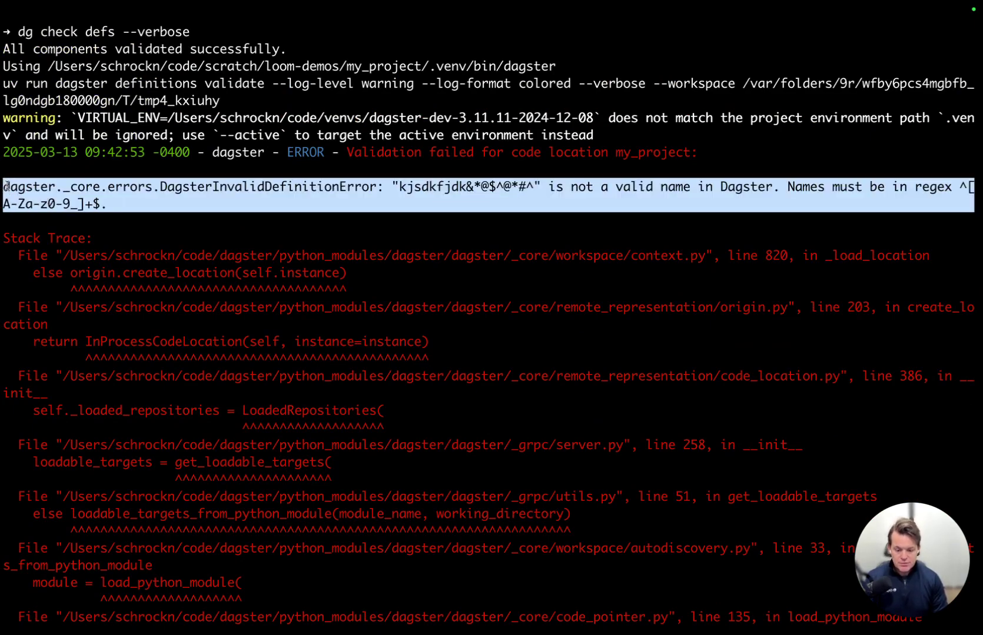
{"action": "left_click", "coordinate": [265, 307]}
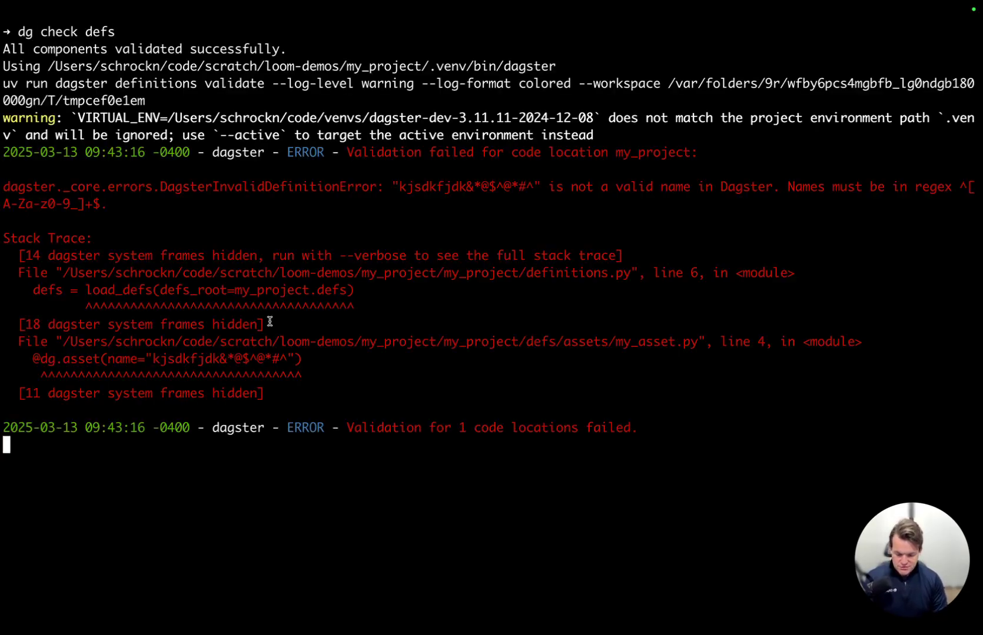
Change the decorator's name= argument to description= and delete the accidental duckdb import
{"action": "key", "text": "super+Tab"}
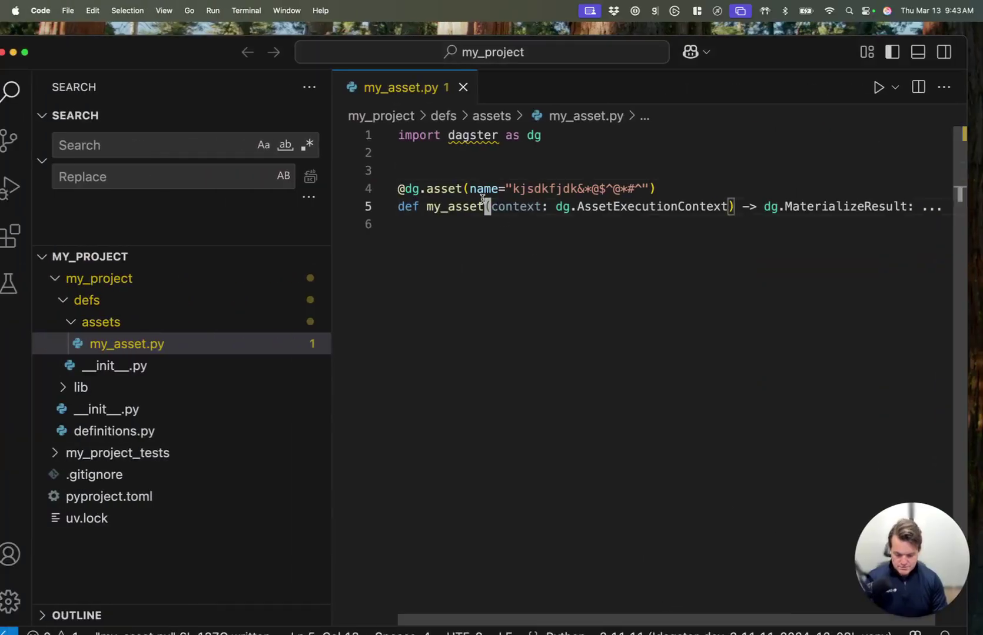
{"action": "left_click", "coordinate": [470, 188]}
{"action": "type", "text": "cwdesc"}
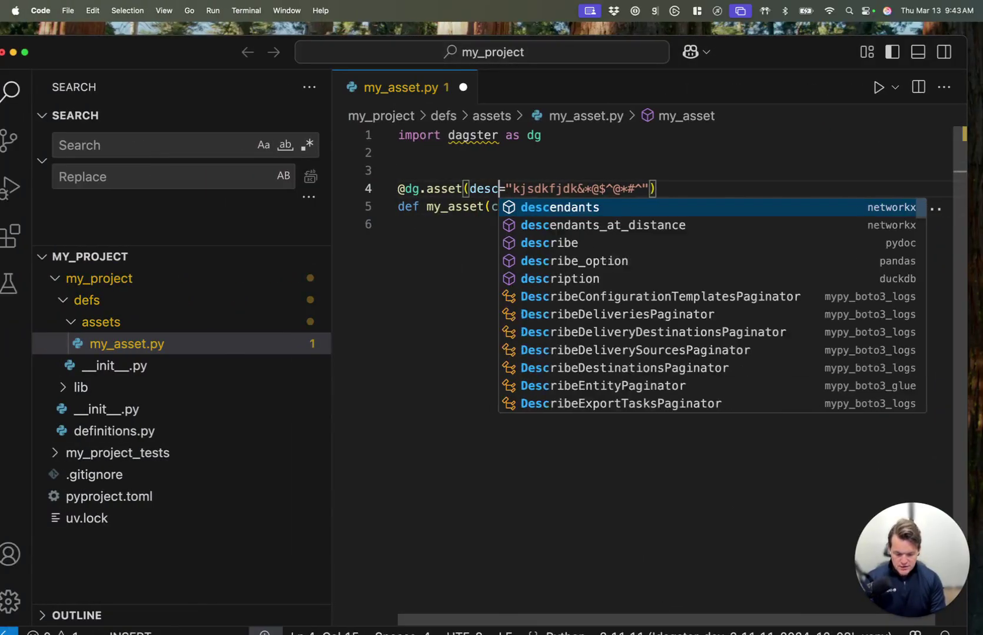
{"action": "type", "text": "rip"}
{"action": "key", "text": "Tab"}
{"action": "key", "text": "Escape"}
{"action": "key", "text": "k"}
{"action": "key", "text": "k"}
{"action": "key", "text": "k"}
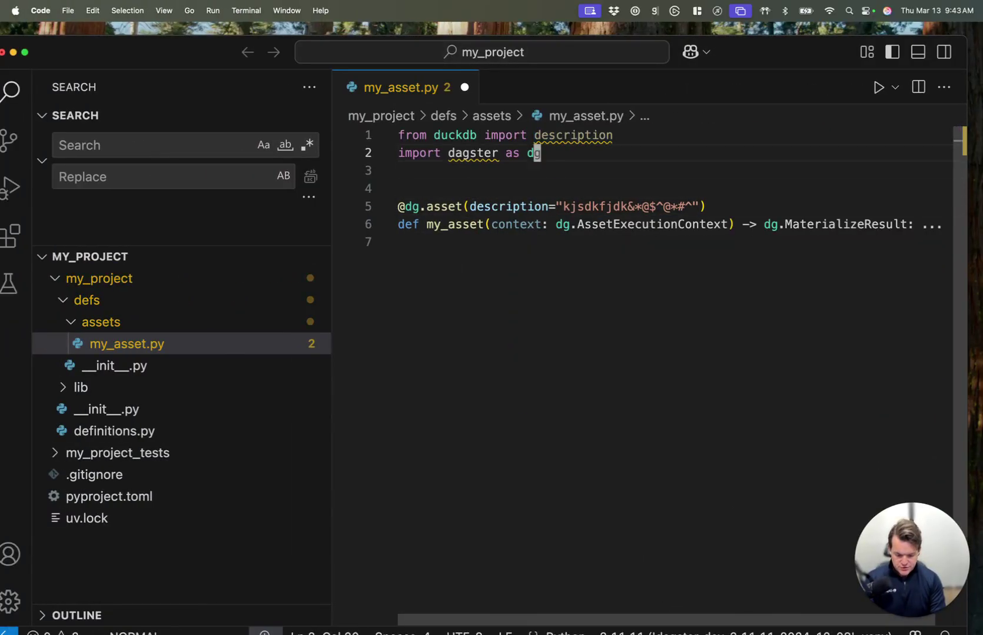
{"action": "type", "text": "kdd"}
{"action": "key", "text": "j"}
{"action": "key", "text": "j"}
{"action": "type", "text": "wwww"}
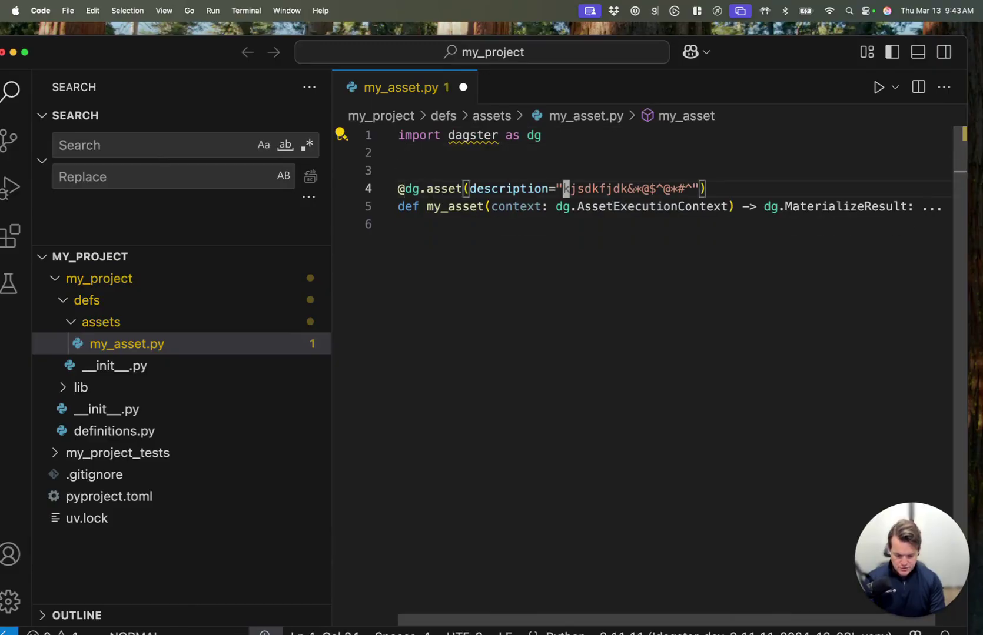
{"action": "type", "text": "dwxD"}
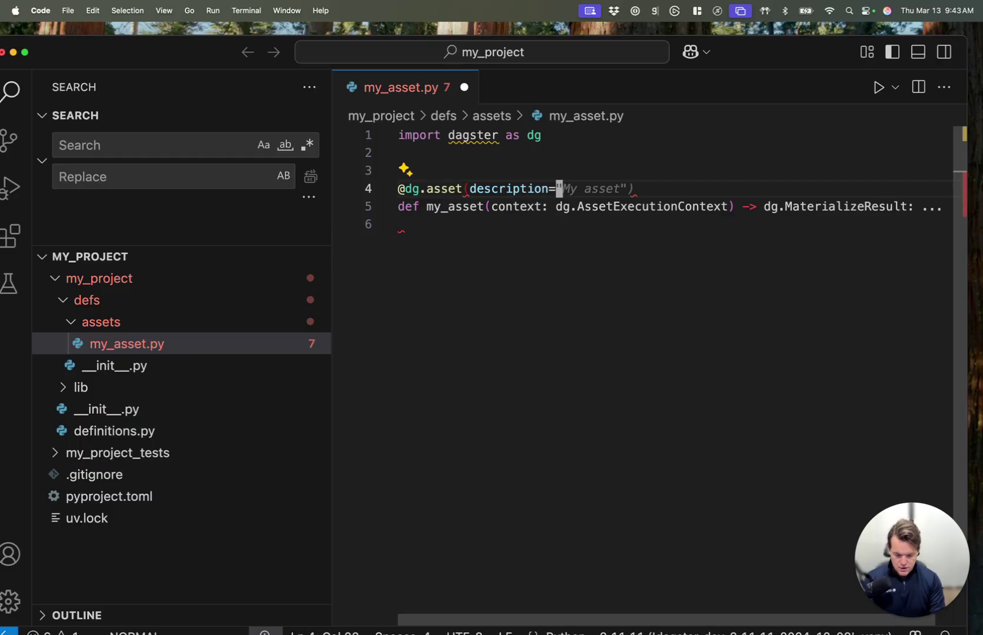
{"action": "type", "text": "aT his"}
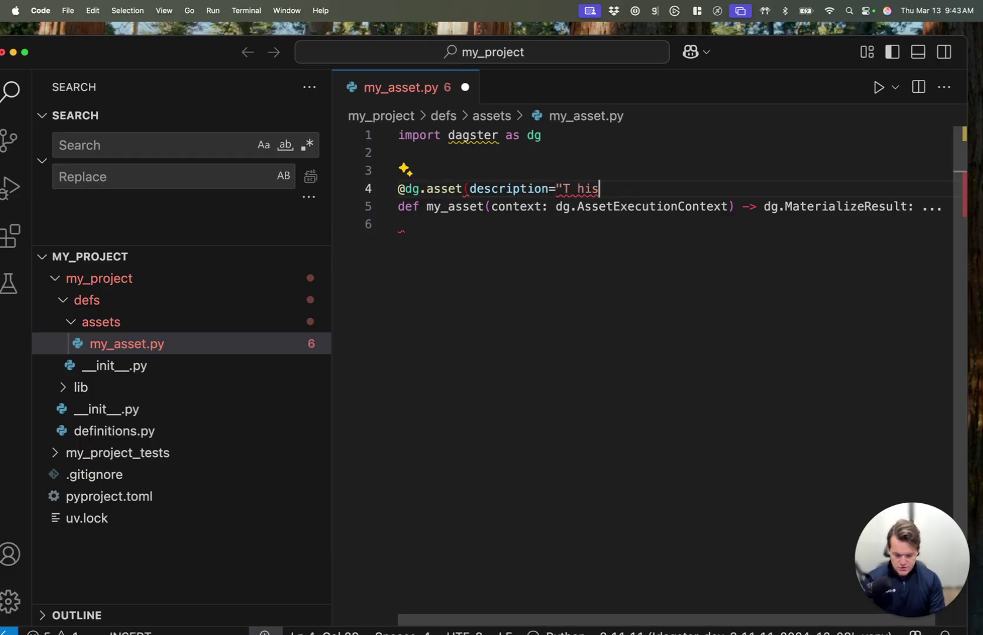
Set the description string to "This is a description of my asset." and save my_asset.py
{"action": "key", "text": "BackSpace"}
{"action": "key", "text": "BackSpace"}
{"action": "key", "text": "BackSpace"}
{"action": "type", "text": "his is a d"}
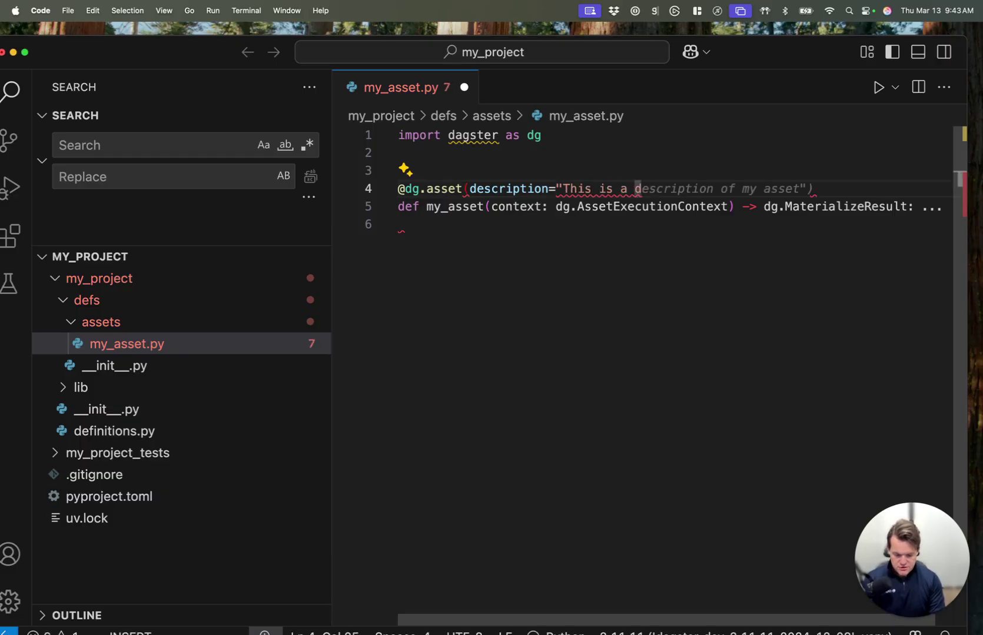
{"action": "type", "text": "es"}
{"action": "key", "text": "Tab"}
{"action": "key", "text": "Left"}
{"action": "key", "text": "Left"}
{"action": "type", "text": "."}
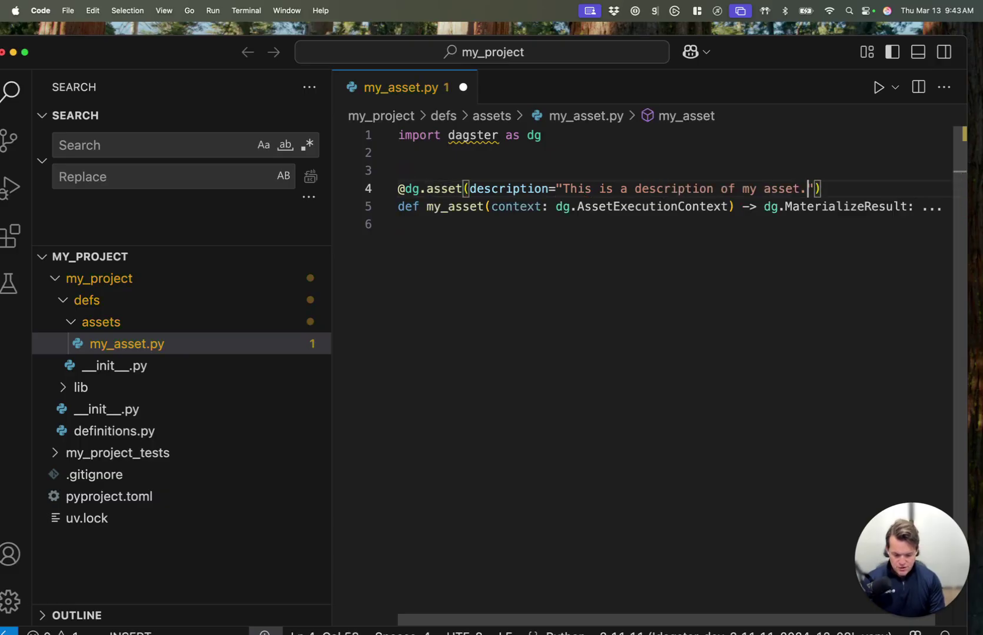
{"action": "key", "text": "Escape"}
{"action": "key", "text": "super+s"}
{"action": "key", "text": "super+Tab"}
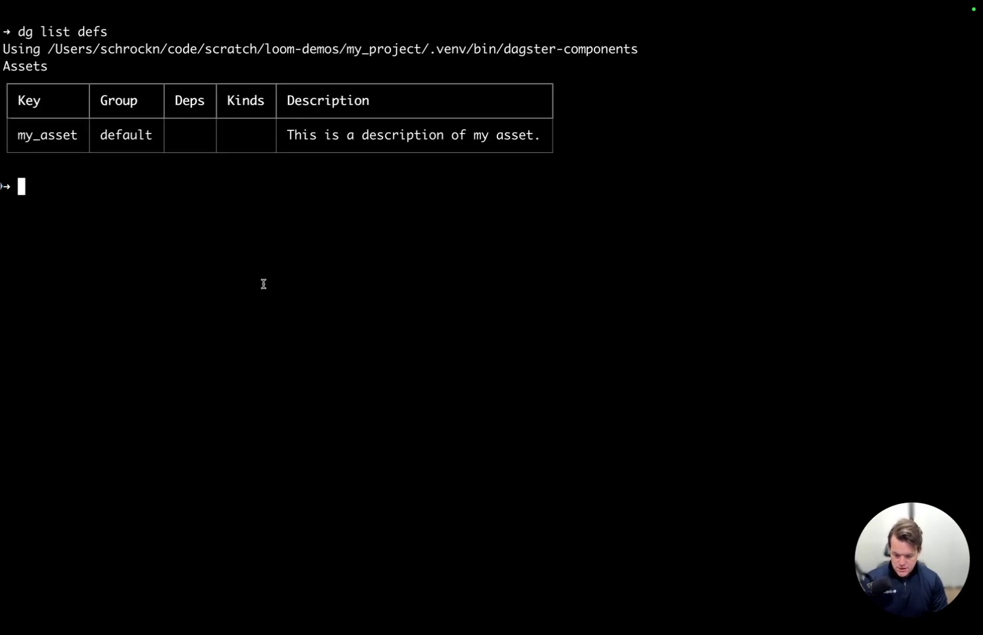
Highlight the my_asset row in the dg list defs output, then clear the terminal
{"action": "triple_click", "coordinate": [361, 126]}
{"action": "left_click", "coordinate": [355, 133]}
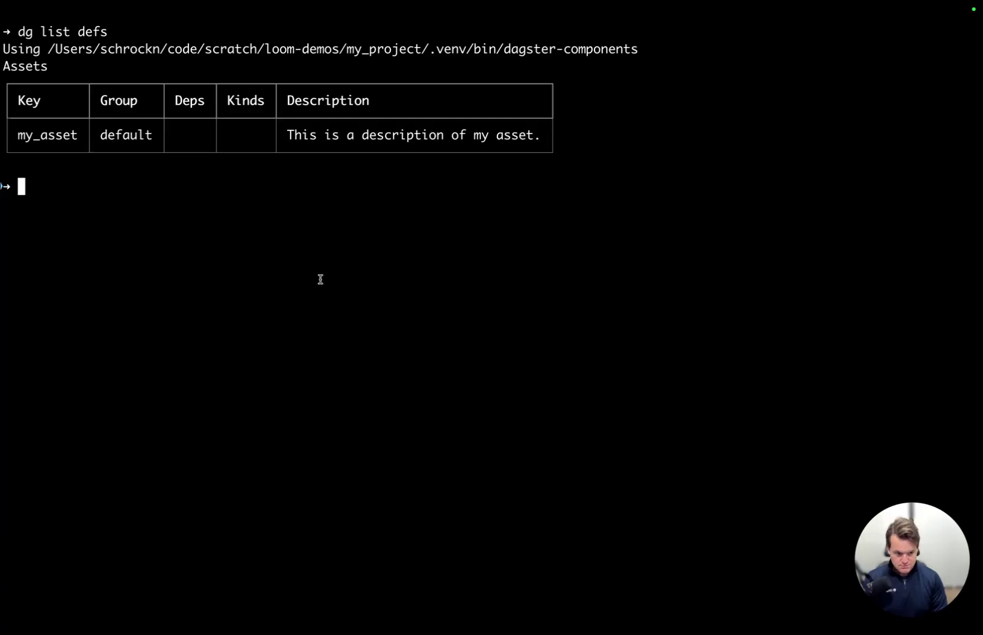
{"action": "key", "text": "ctrl+l"}
Replace my_asset's placeholder body with print("Look ma no web ui!")
{"action": "key", "text": "super+Tab"}
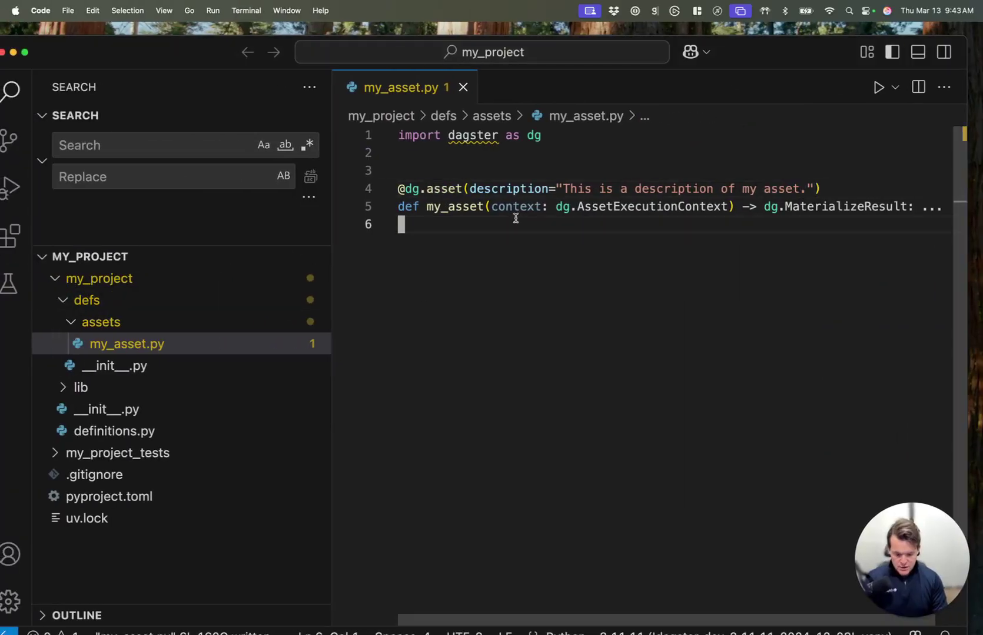
{"action": "key", "text": "BackSpace"}
{"action": "key", "text": "BackSpace"}
{"action": "key", "text": "BackSpace"}
{"action": "key", "text": "Return"}
{"action": "type", "text": "print"}
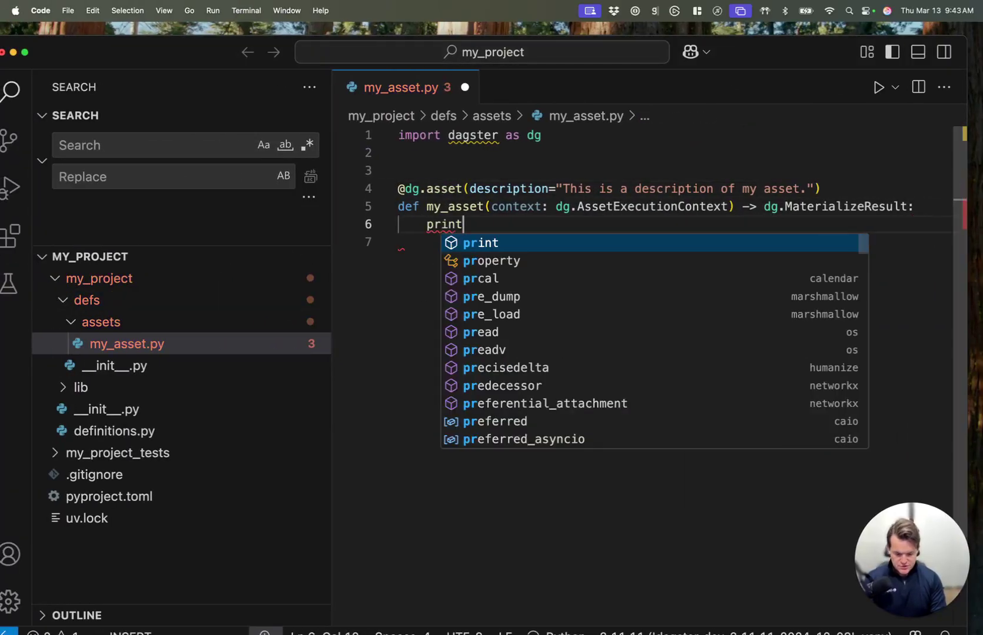
{"action": "type", "text": "(\"Looma ma"}
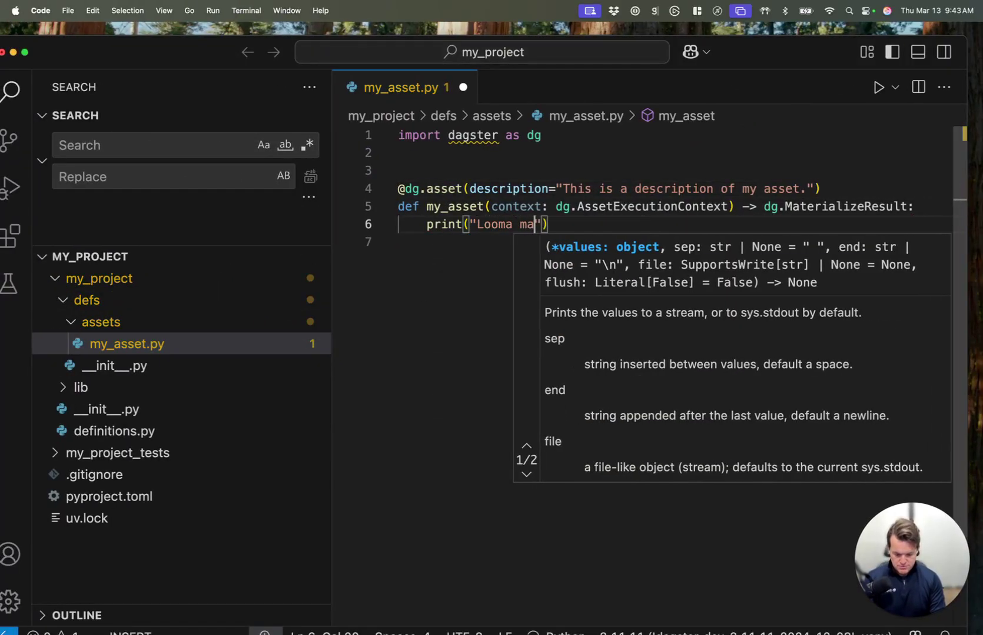
{"action": "key", "text": "BackSpace"}
{"action": "key", "text": "BackSpace"}
{"action": "key", "text": "BackSpace"}
{"action": "type", "text": "k ma no web"}
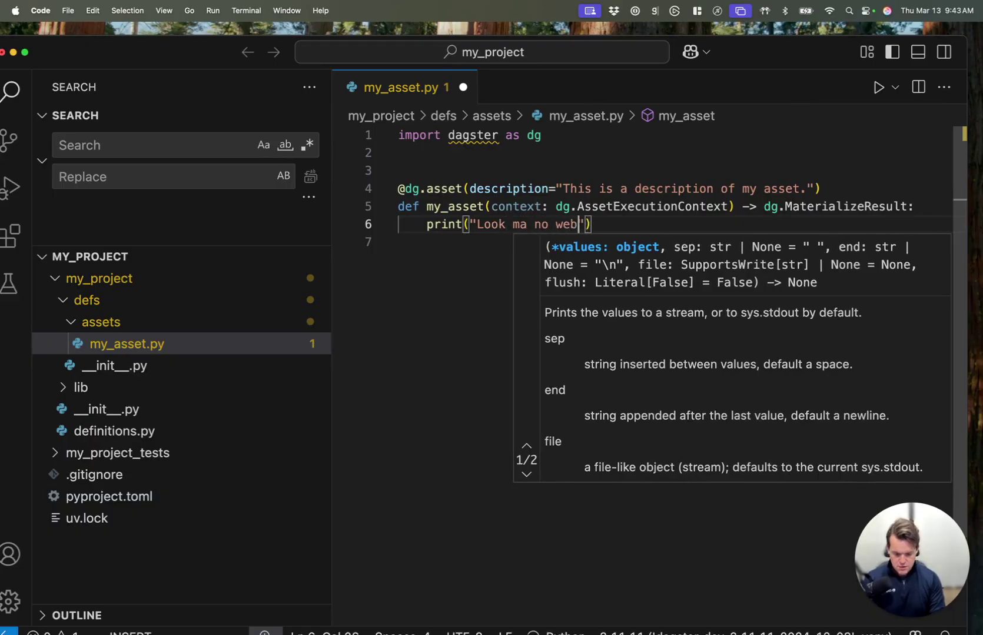
{"action": "type", "text": " ui!"}
{"action": "key", "text": "Escape"}
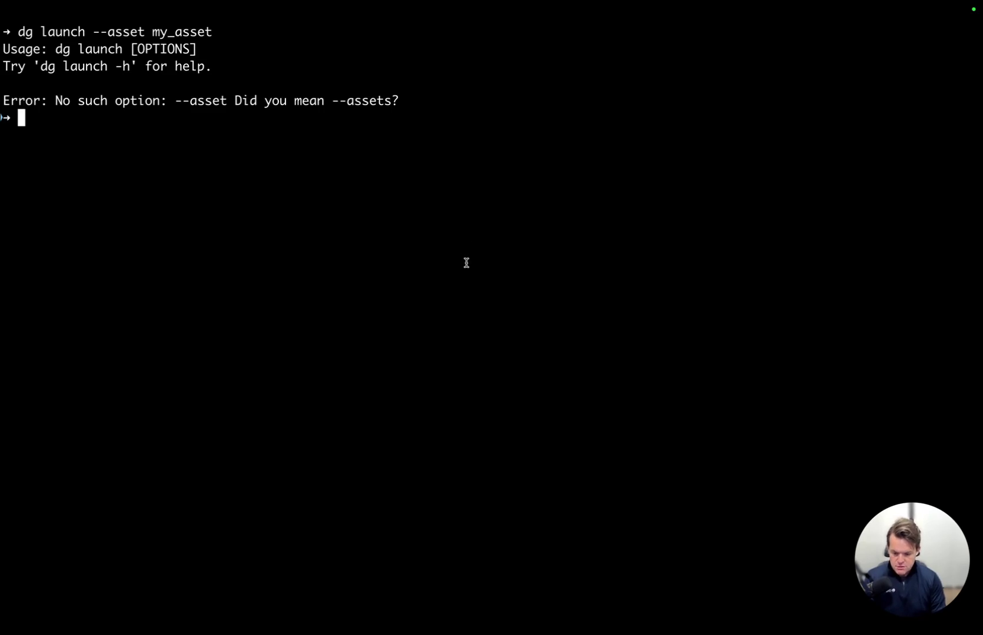
Launch my_asset with dg launch, correcting the --asset option to --assets
{"action": "key", "text": "Up"}
{"action": "key", "text": "Left"}
{"action": "key", "text": "Left"}
{"action": "key", "text": "Left"}
{"action": "type", "text": "s"}
{"action": "key", "text": "Return"}
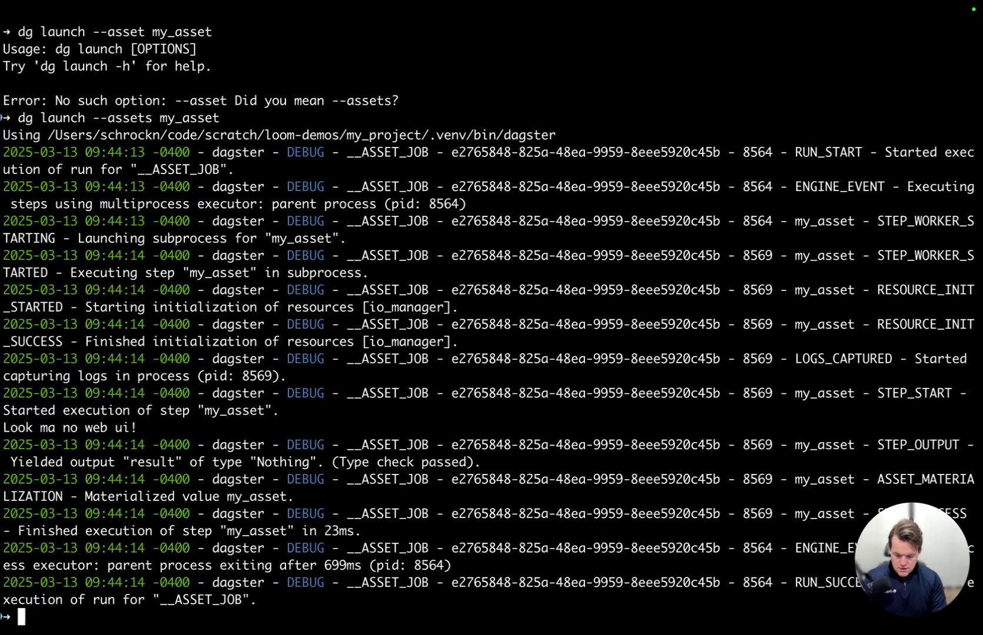
Check the printed "Look ma no web ui!" message, then start the dg dev web server
{"action": "left_click_drag", "start_coordinate": [137, 429], "coordinate": [5, 429]}
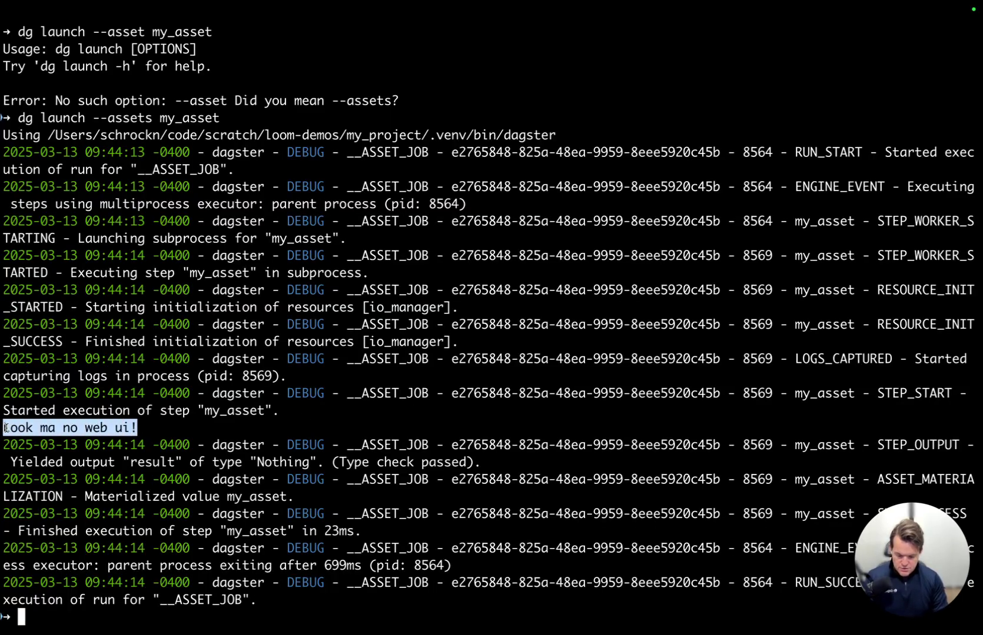
{"action": "key", "text": "super+Tab"}
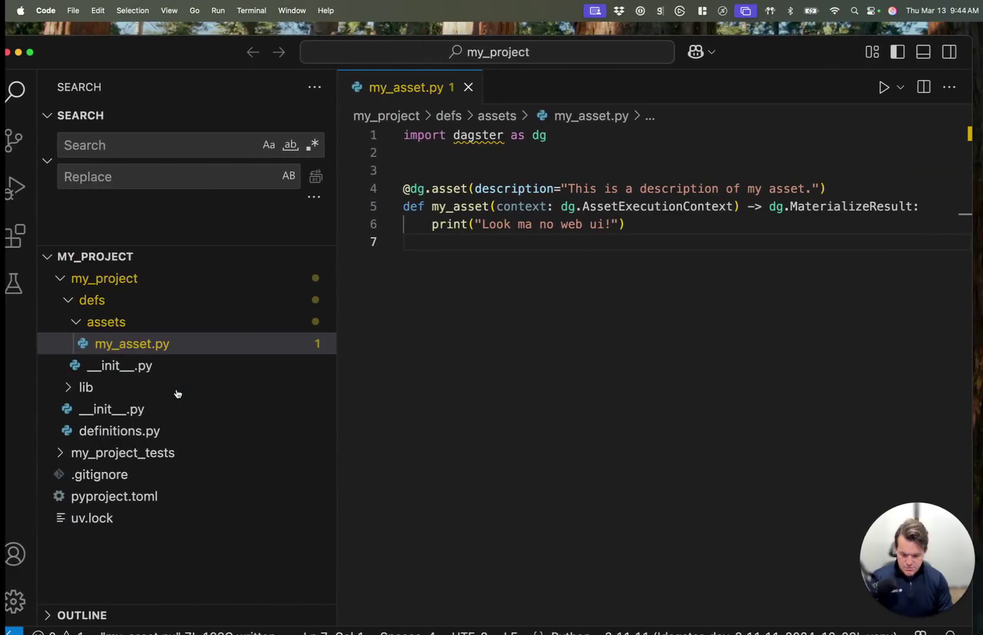
{"action": "key", "text": "super+Tab"}
{"action": "type", "text": "dg dev"}
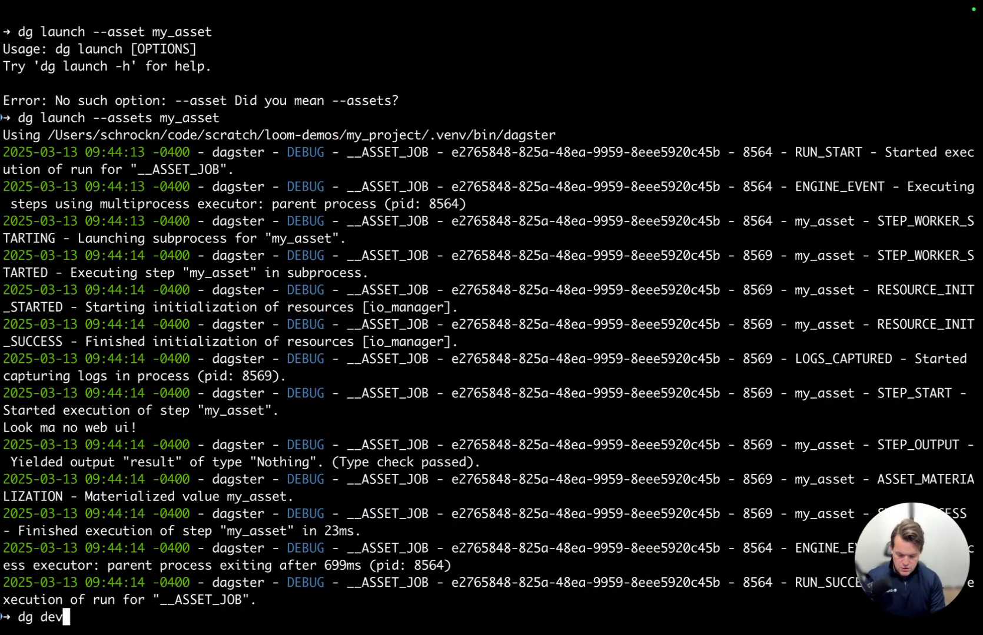
{"action": "key", "text": "Return"}
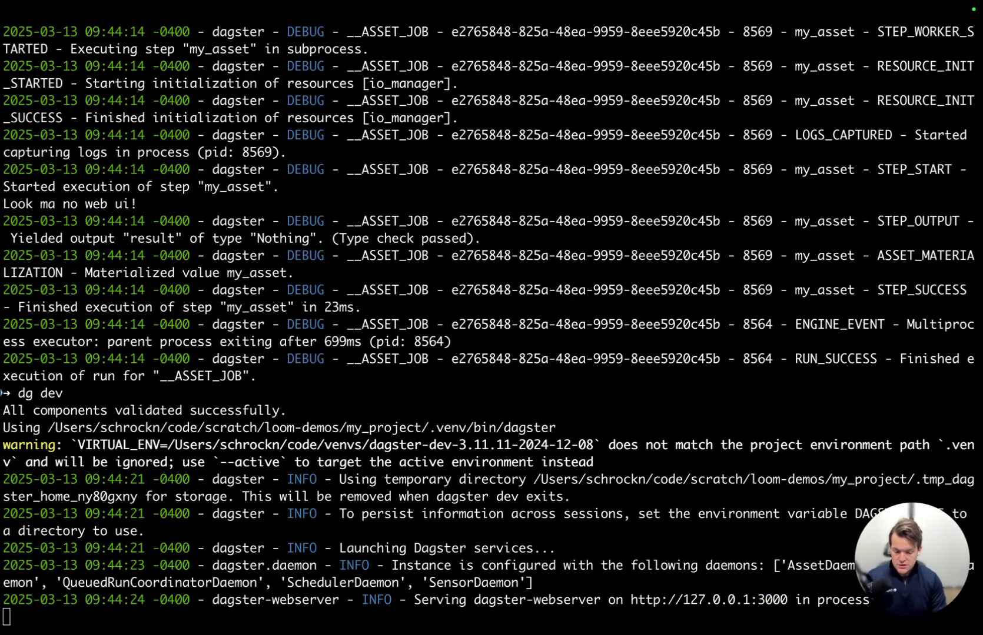
Bring up the Dagster web UI in Chrome, closing the unrelated discord tab
{"action": "key", "text": "super+Tab"}
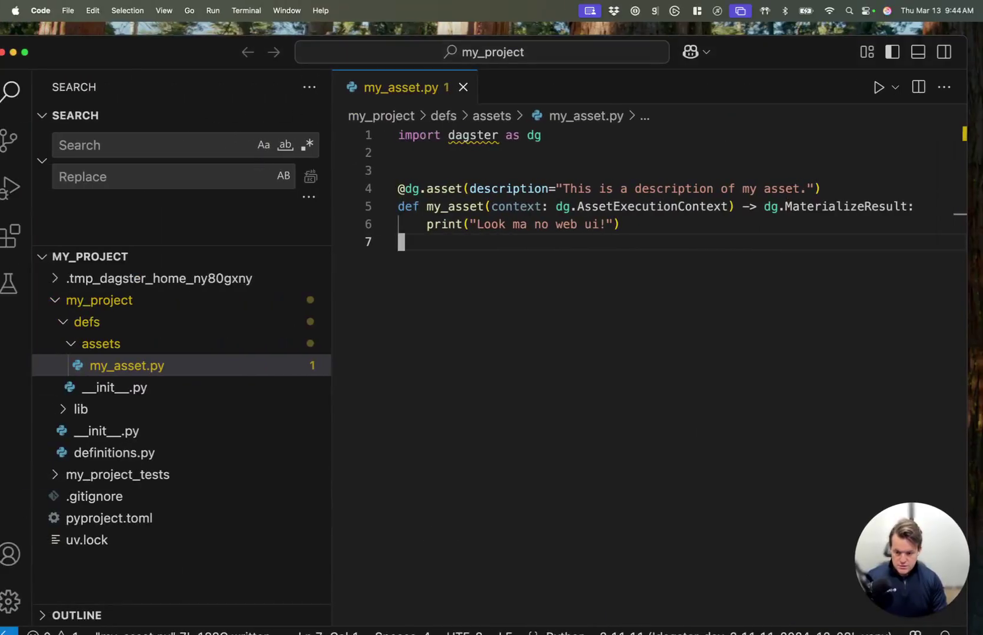
{"action": "key", "text": "super+Tab"}
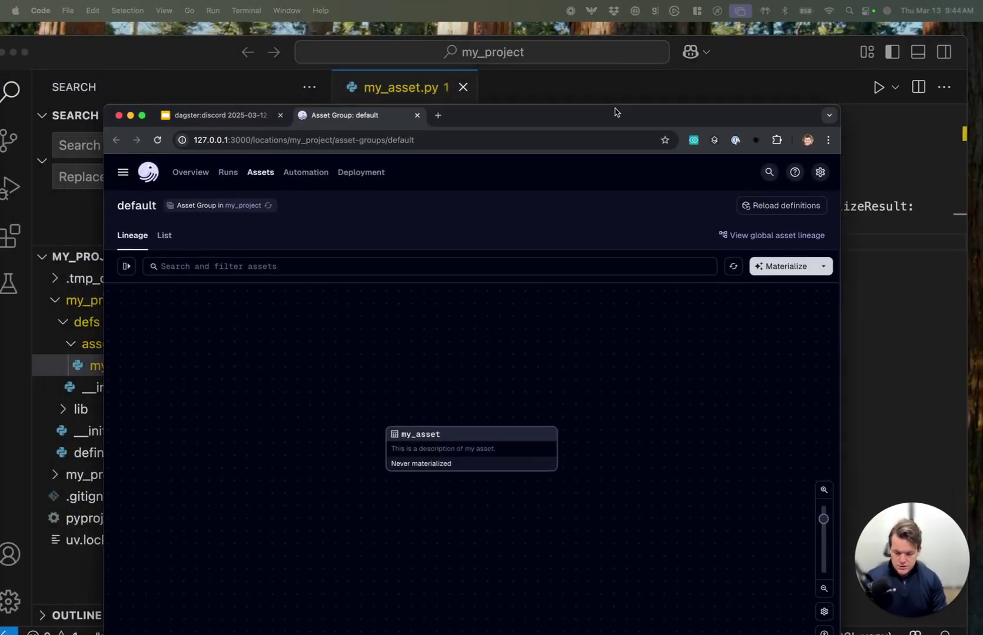
{"action": "left_click", "coordinate": [285, 113]}
{"action": "left_click_drag", "start_coordinate": [344, 112], "coordinate": [344, 71]}
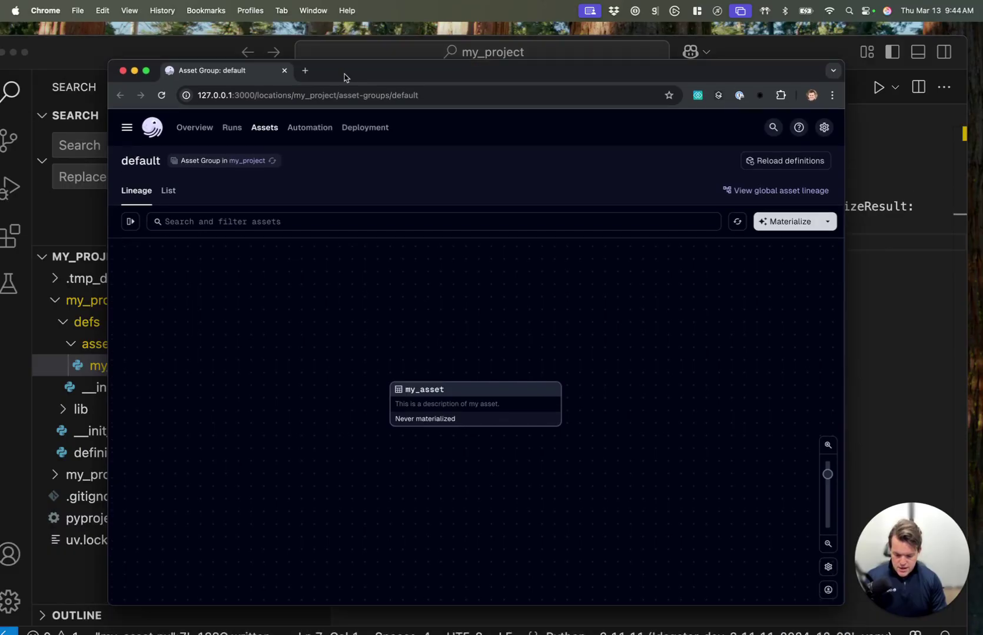
Materialize my_asset from the lineage graph and open the launched run e1ba776a
{"action": "left_click", "coordinate": [476, 404]}
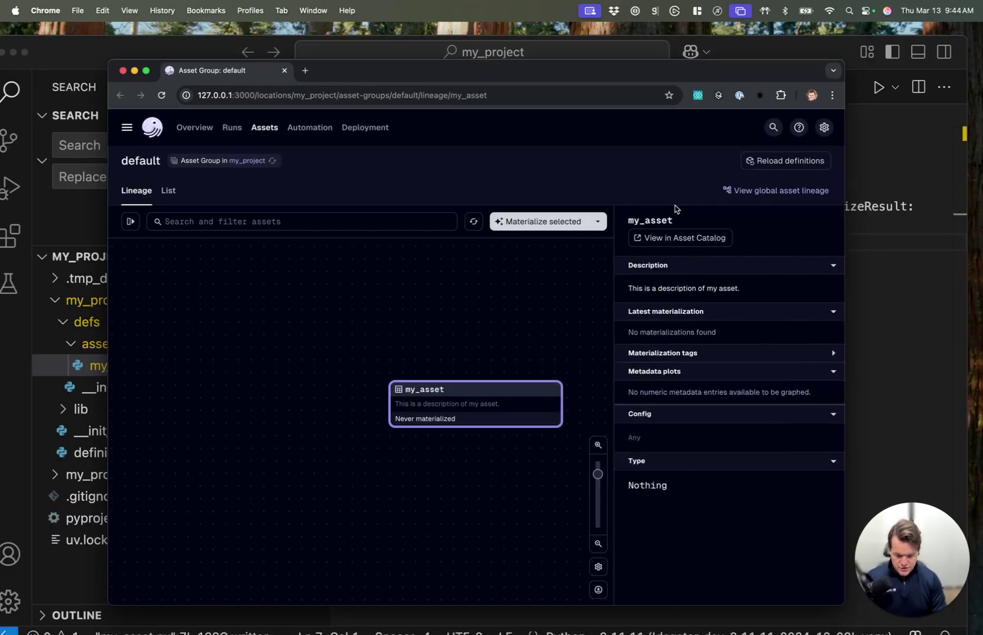
{"action": "left_click", "coordinate": [543, 221]}
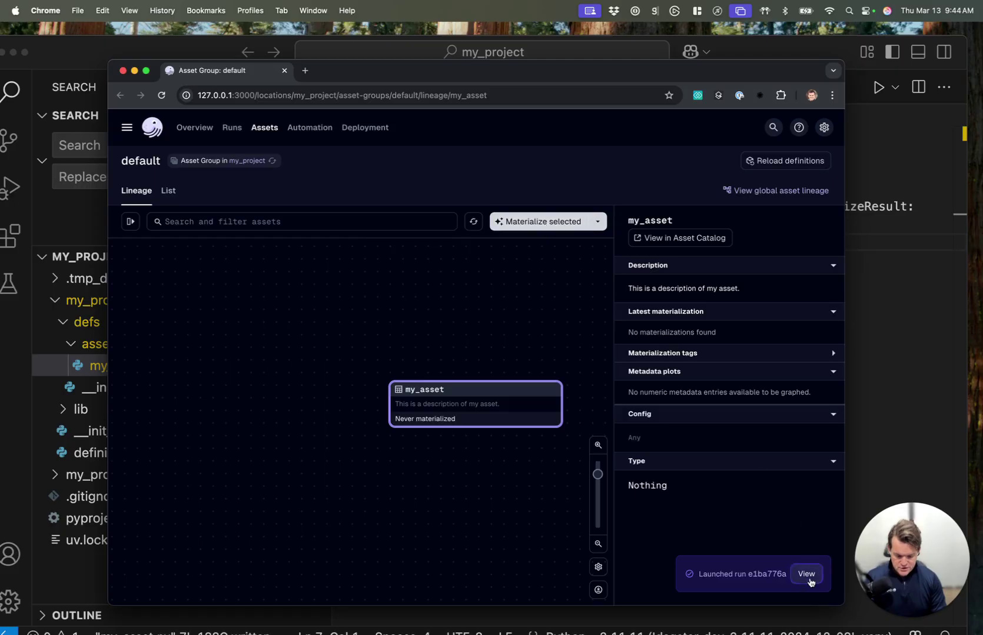
{"action": "left_click", "coordinate": [806, 572]}
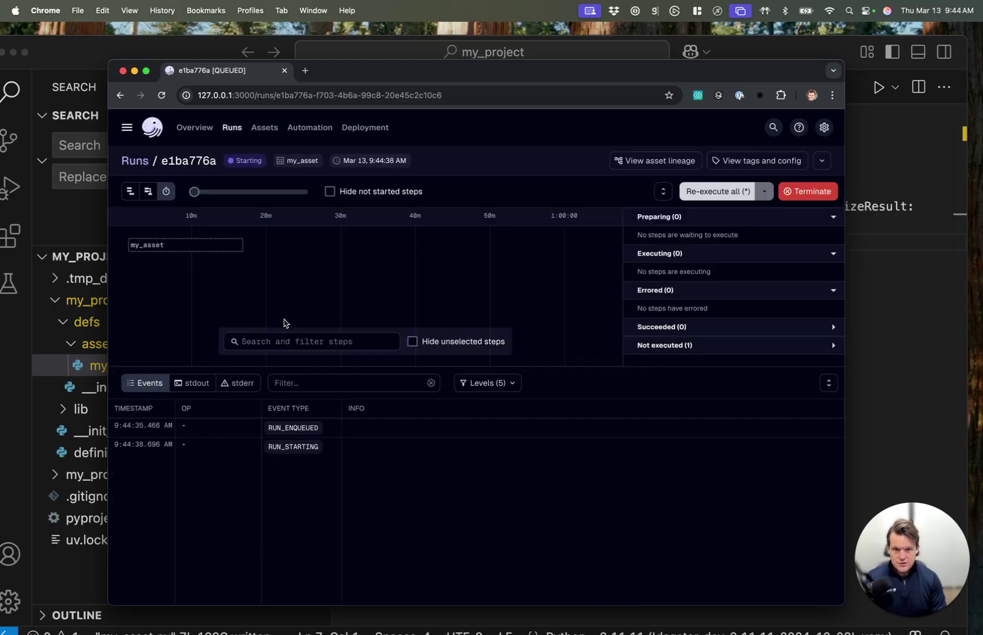